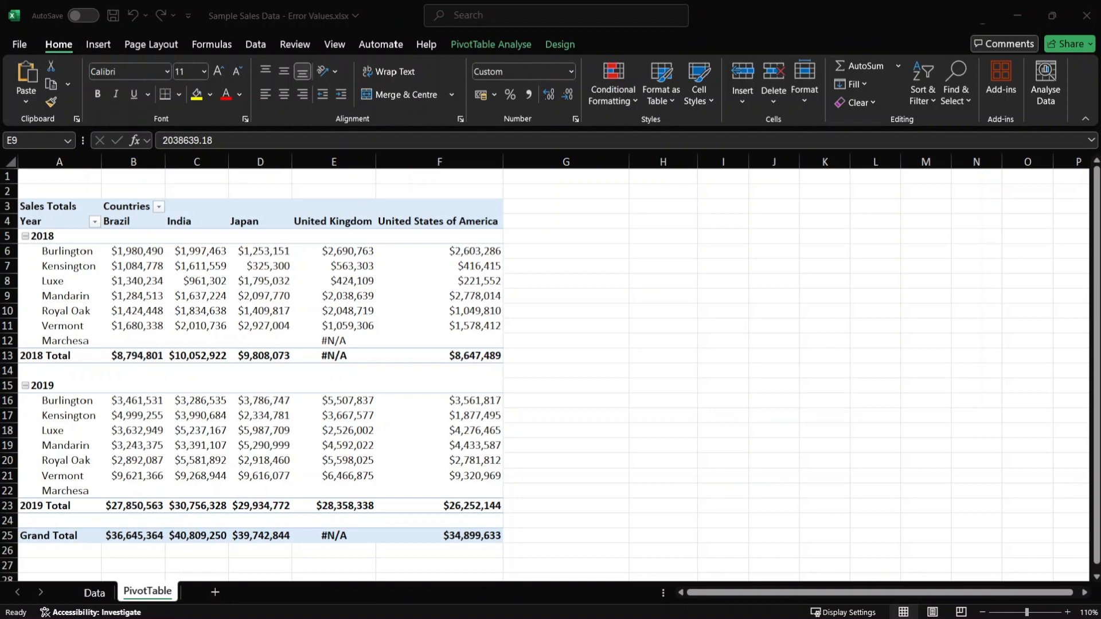
# - Inspect the United Kingdom error for Marchesa in 2018 and the Sales formula in the Marchesa row of the Data sheet
pyautogui.click(245, 286)
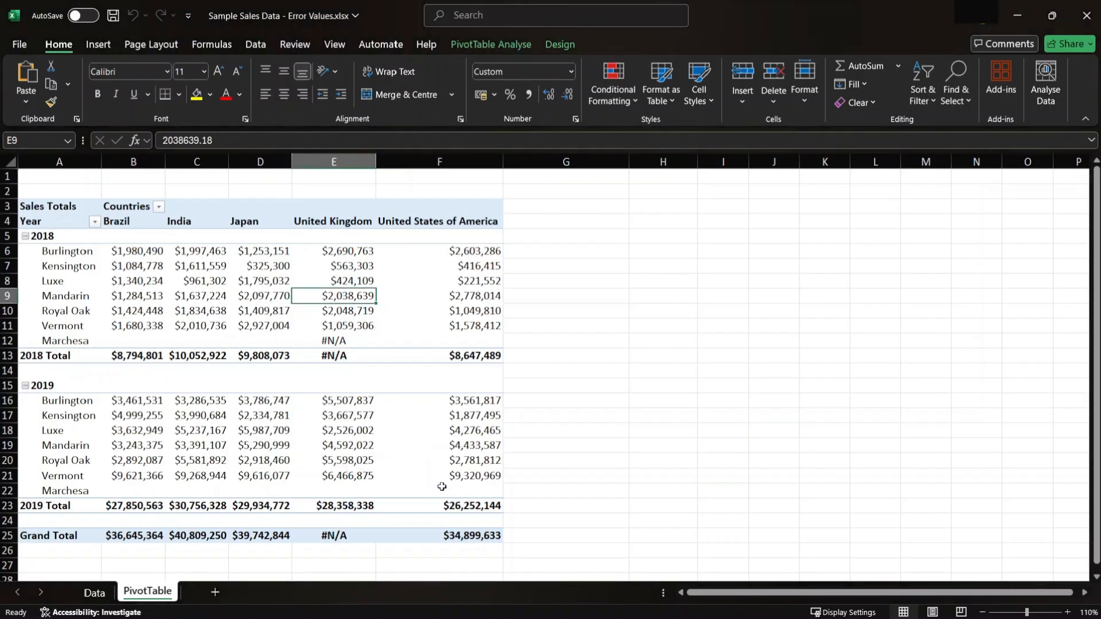
pyautogui.moveTo(222, 350)
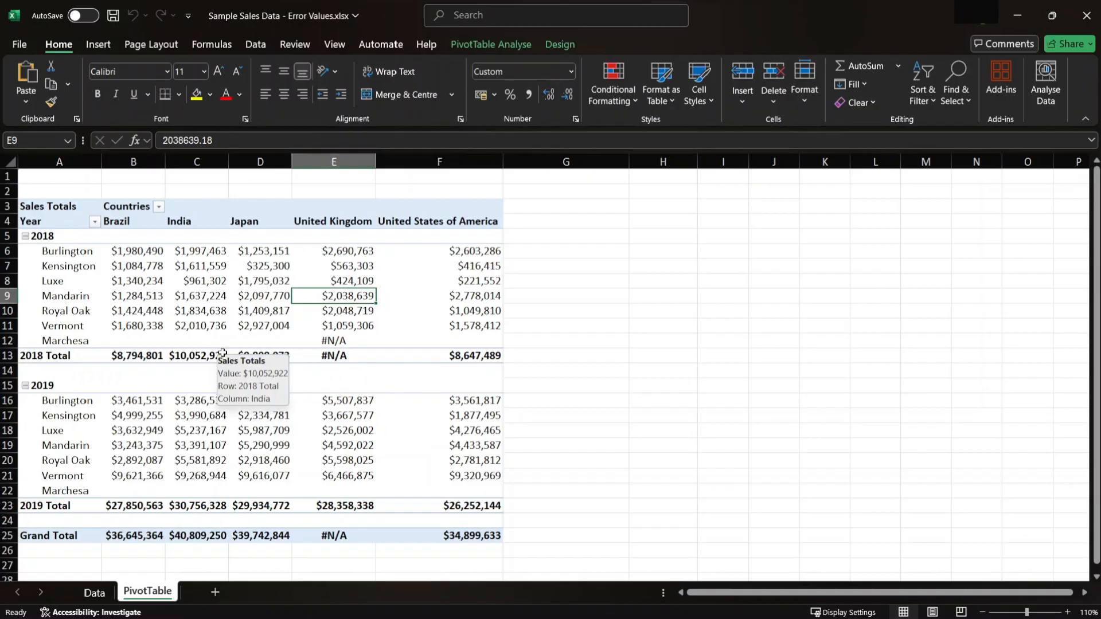
pyautogui.click(334, 341)
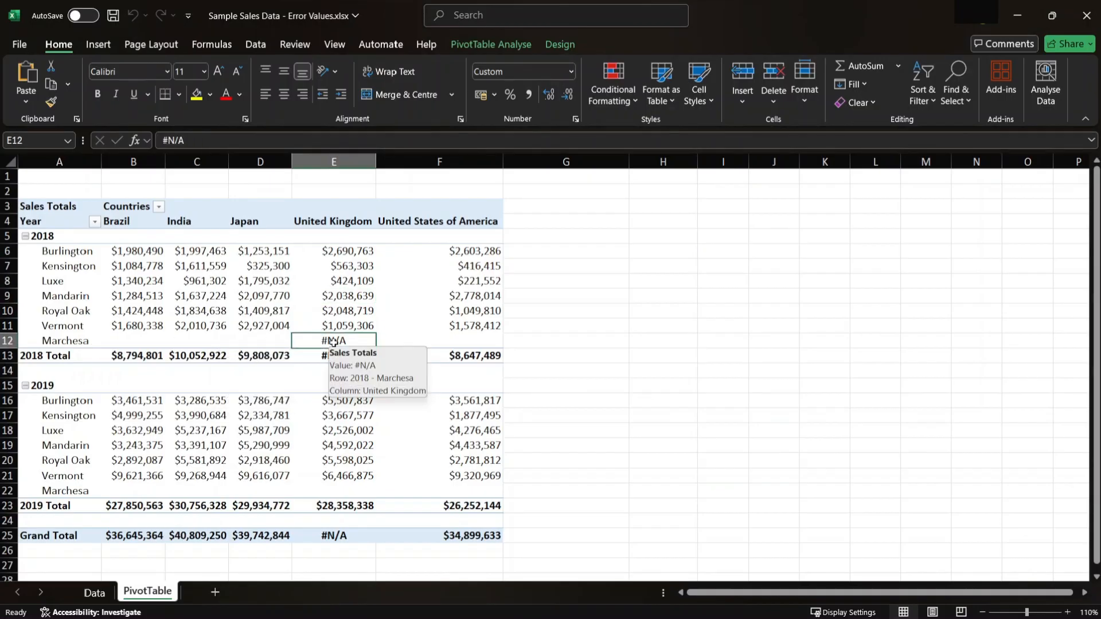
pyautogui.click(95, 593)
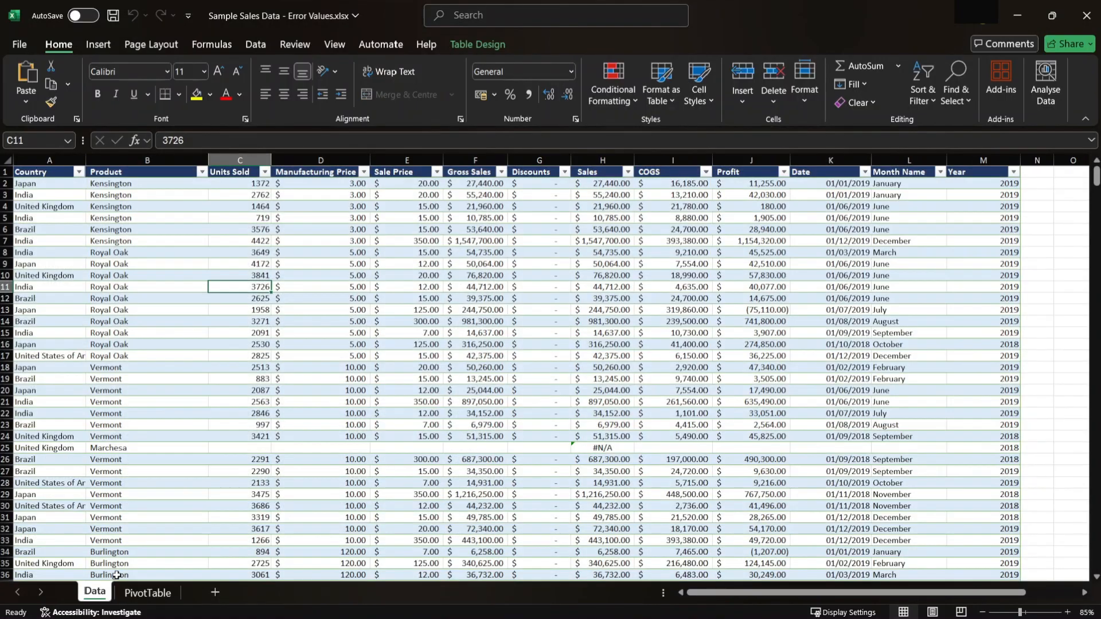
pyautogui.click(101, 353)
pyautogui.click(137, 450)
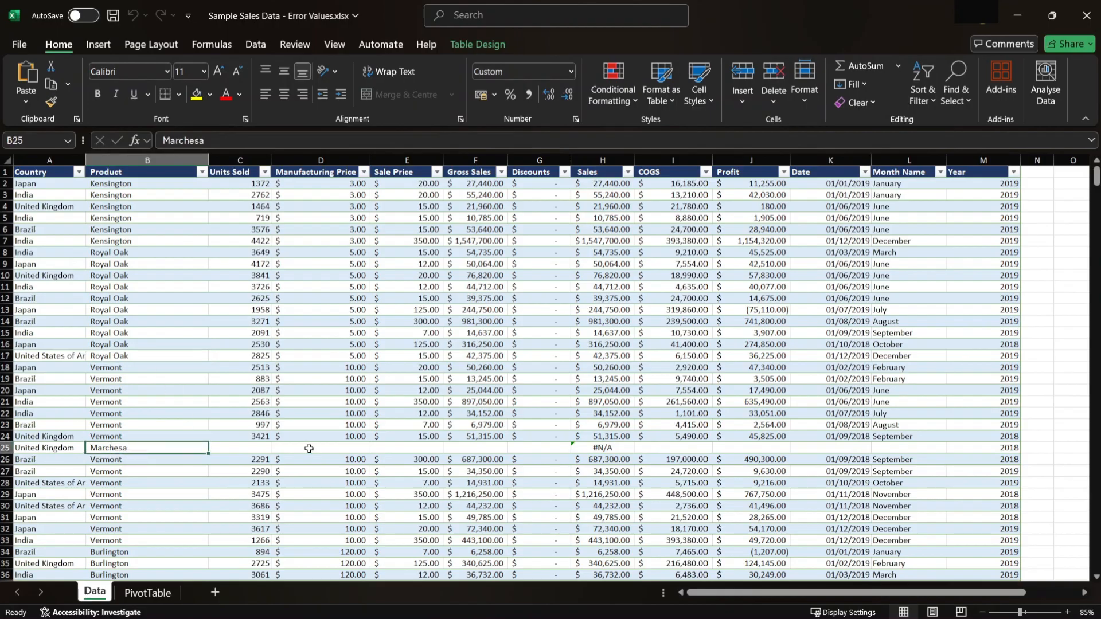
pyautogui.click(624, 448)
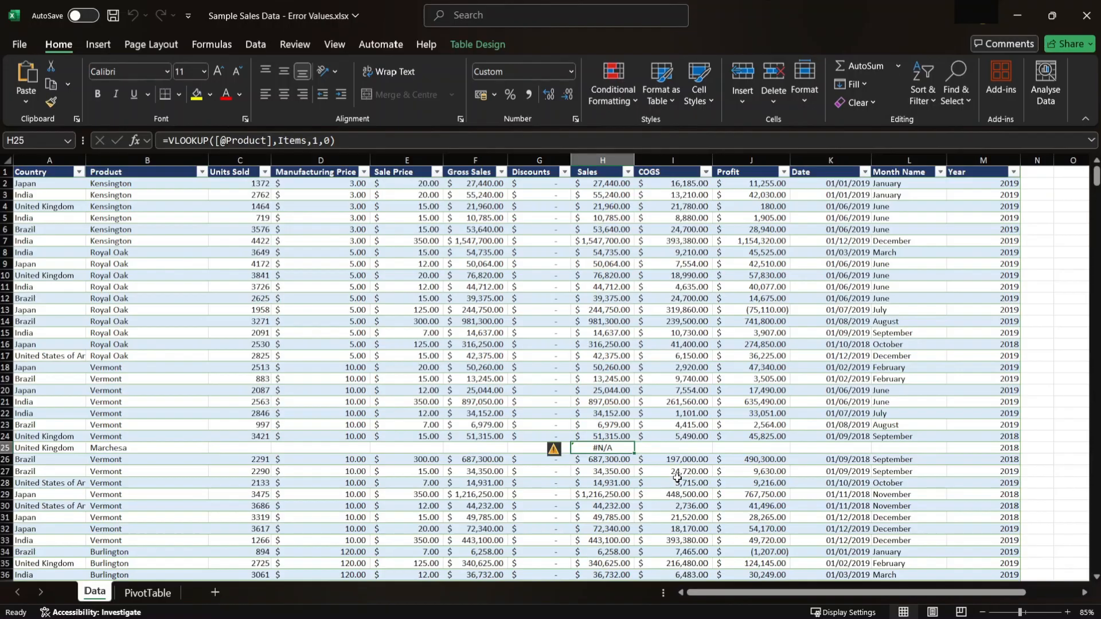
# - Return to the PivotTable sheet and examine the 2019 Marchesa row and the United Kingdom error cells in the totals
pyautogui.click(158, 599)
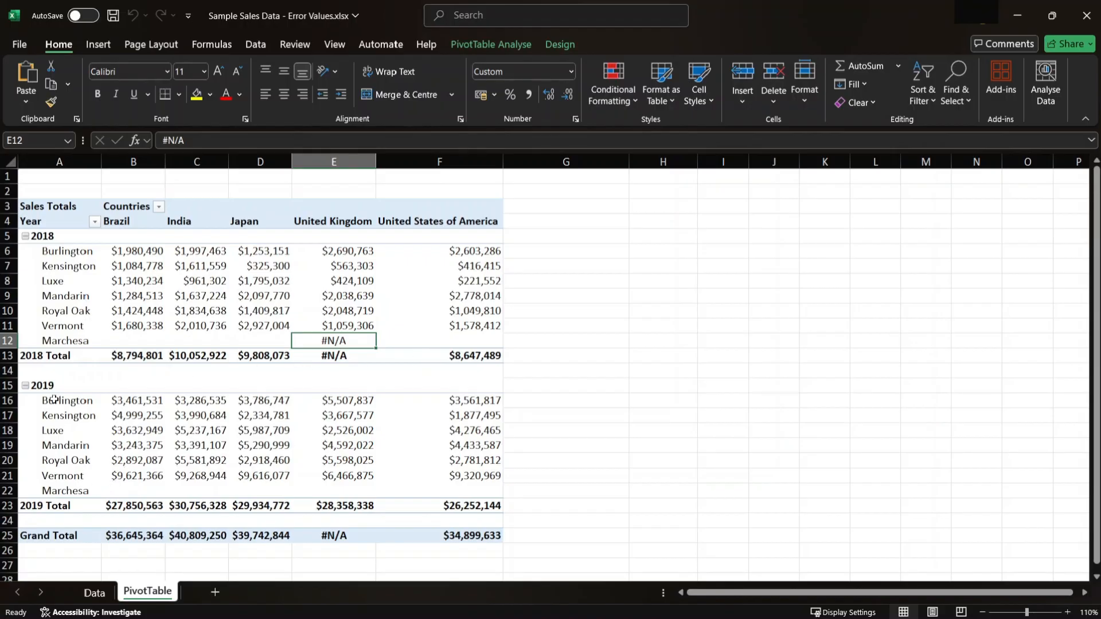
pyautogui.click(57, 381)
pyautogui.click(85, 487)
pyautogui.click(134, 493)
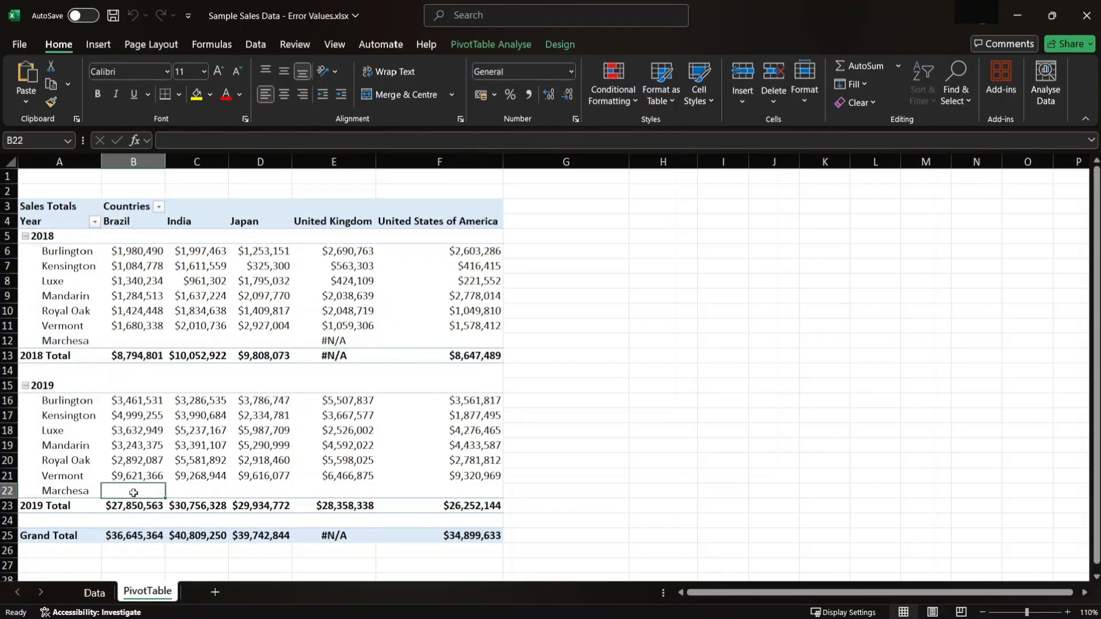
pyautogui.moveTo(133, 493); pyautogui.dragTo(445, 491)
pyautogui.click(344, 476)
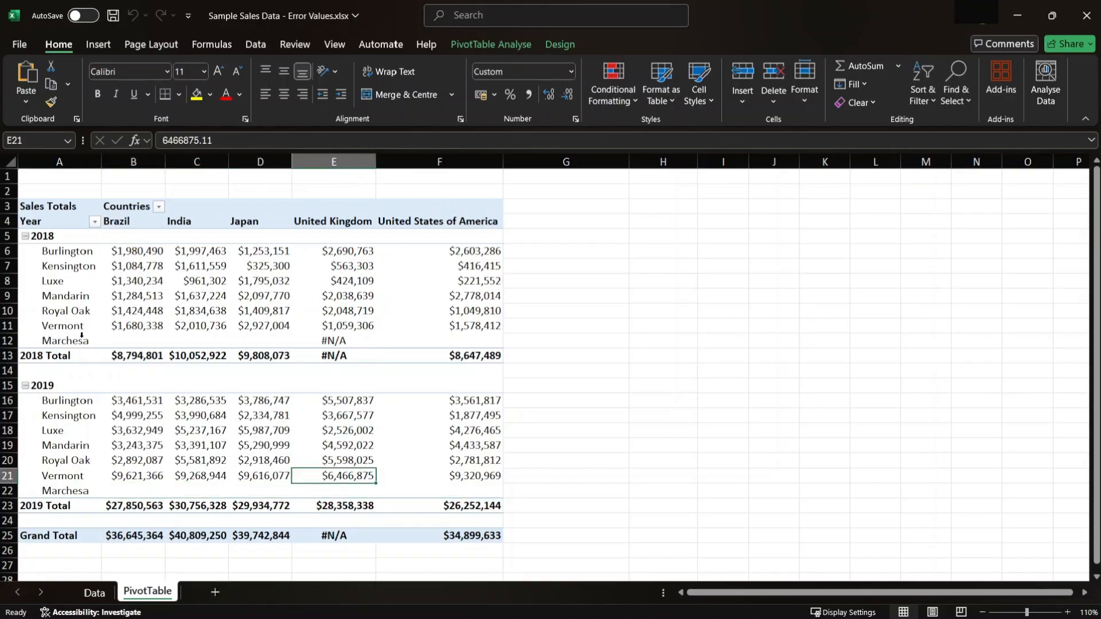
pyautogui.click(358, 342)
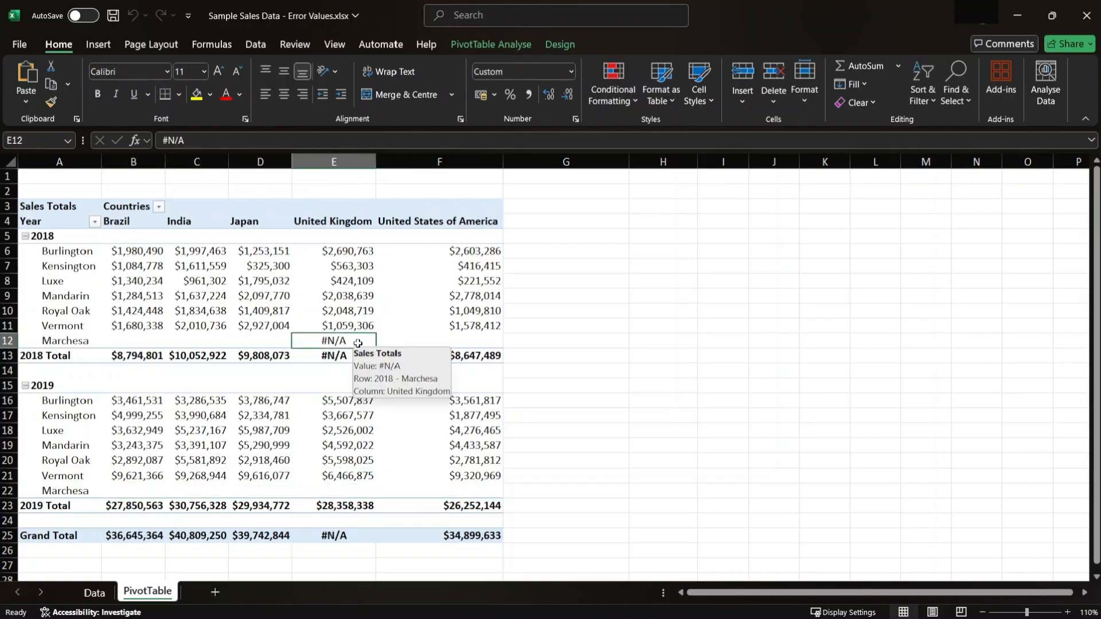
pyautogui.click(353, 539)
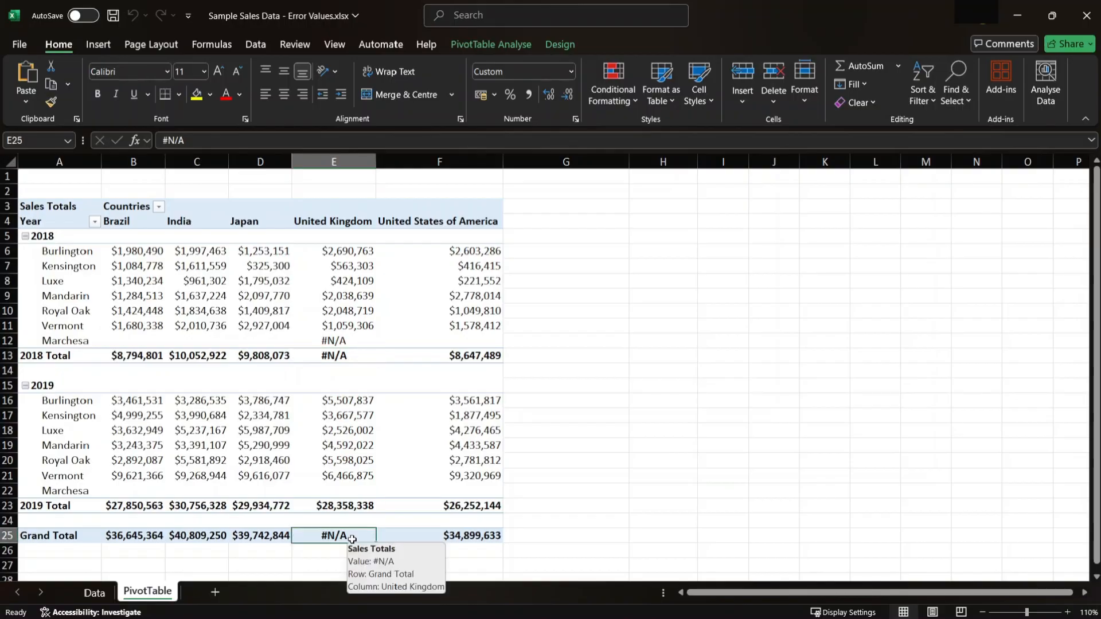
pyautogui.click(195, 310)
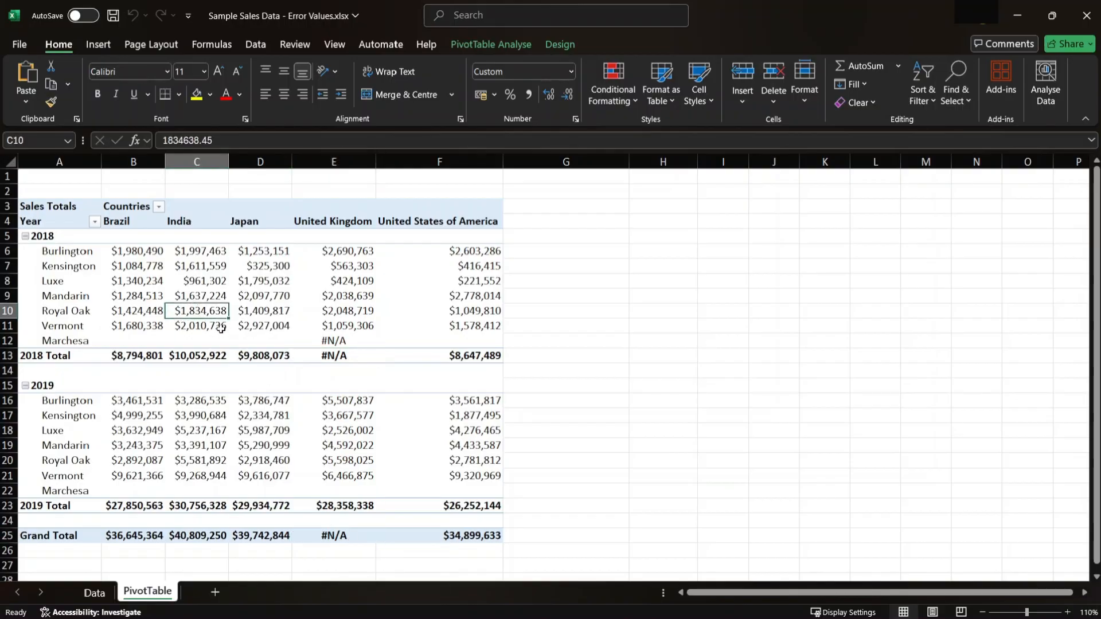
pyautogui.click(79, 343)
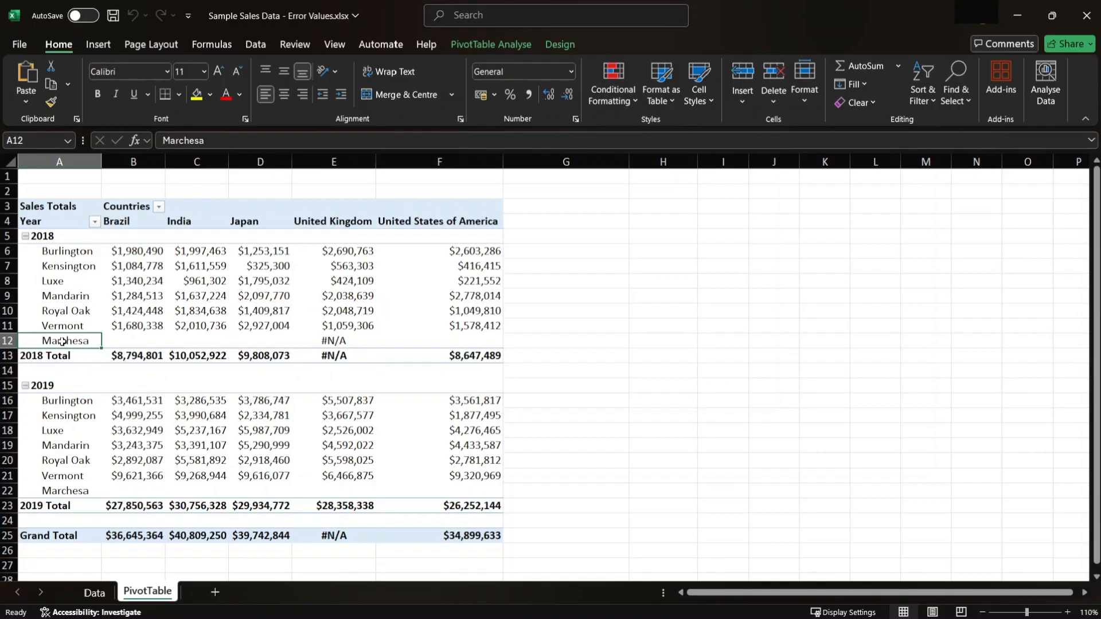
pyautogui.rightClick(79, 342)
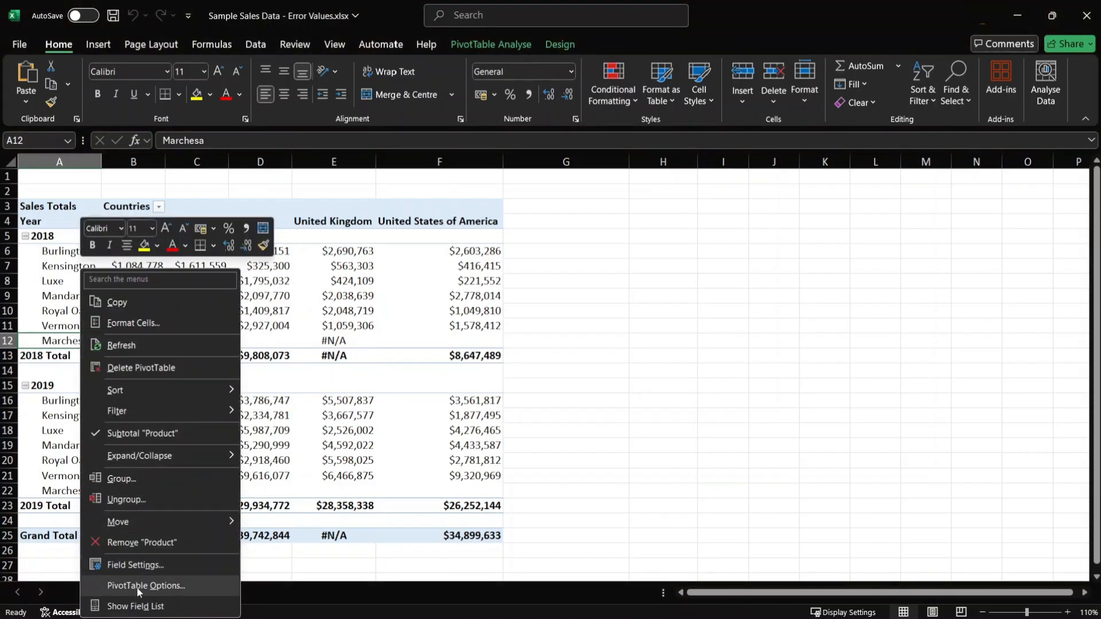
pyautogui.click(158, 586)
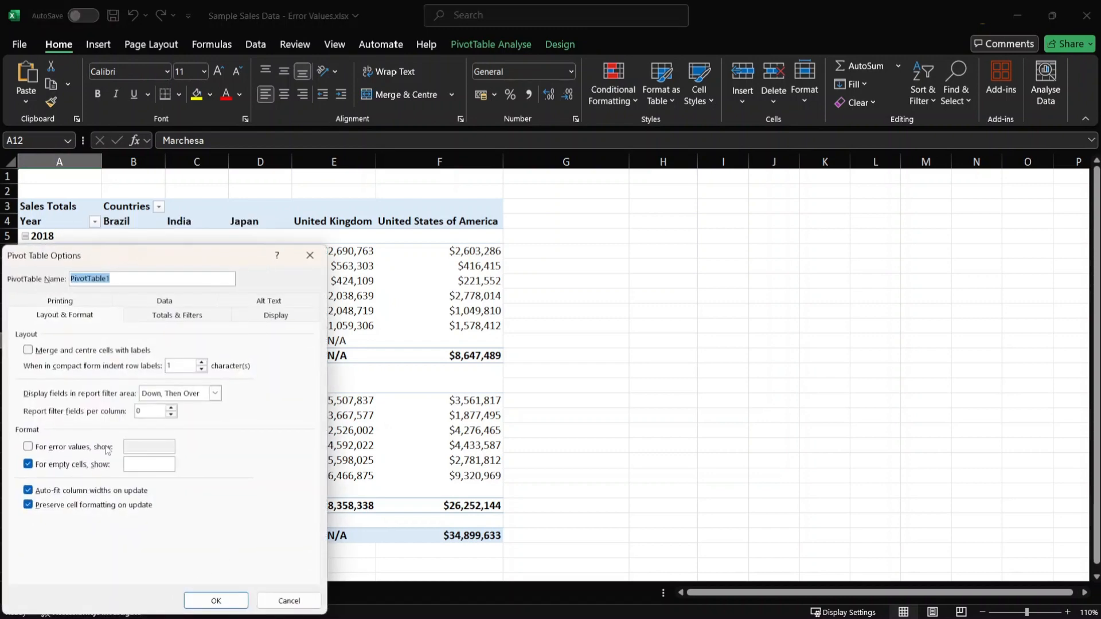
pyautogui.moveTo(170, 266); pyautogui.dragTo(603, 163)
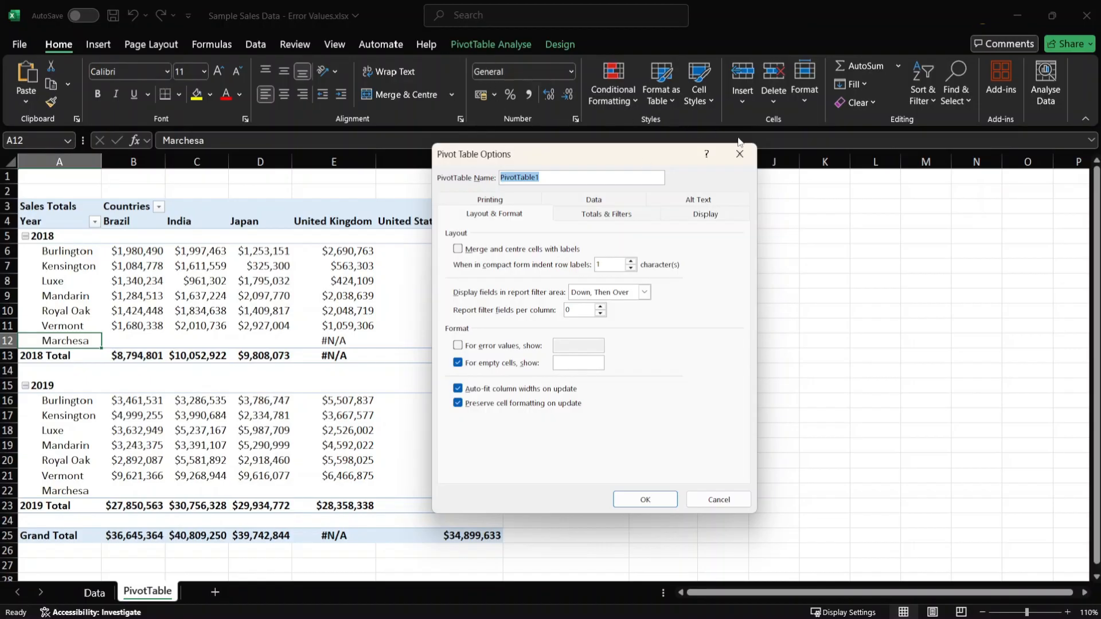
pyautogui.click(739, 154)
# - Configure the PivotTable's format options to show "No Data" for error values
pyautogui.click(505, 46)
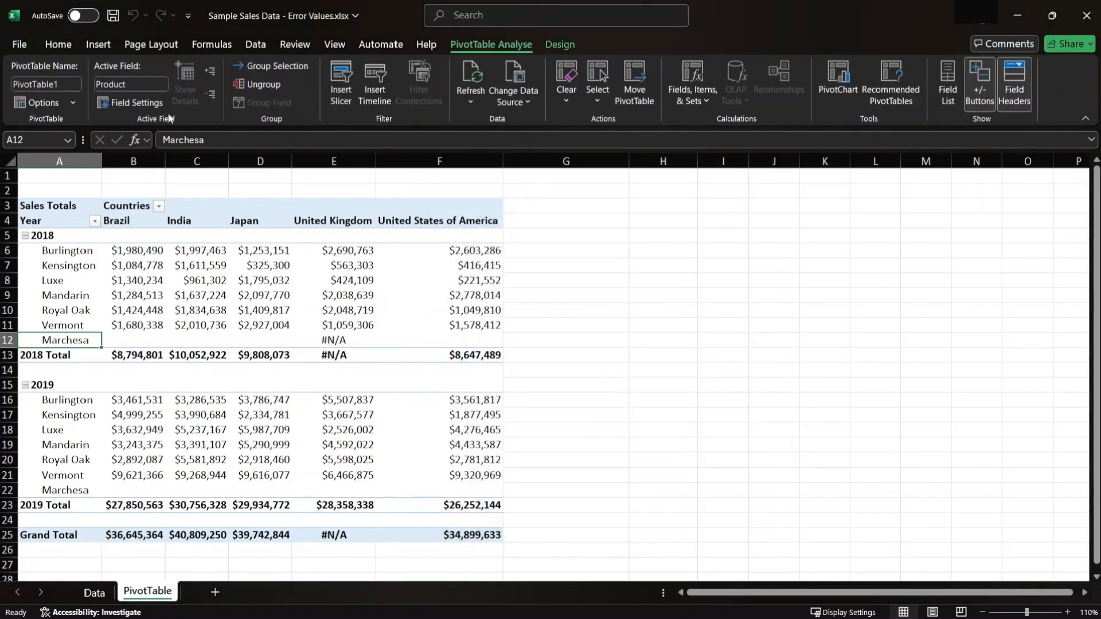
pyautogui.click(50, 104)
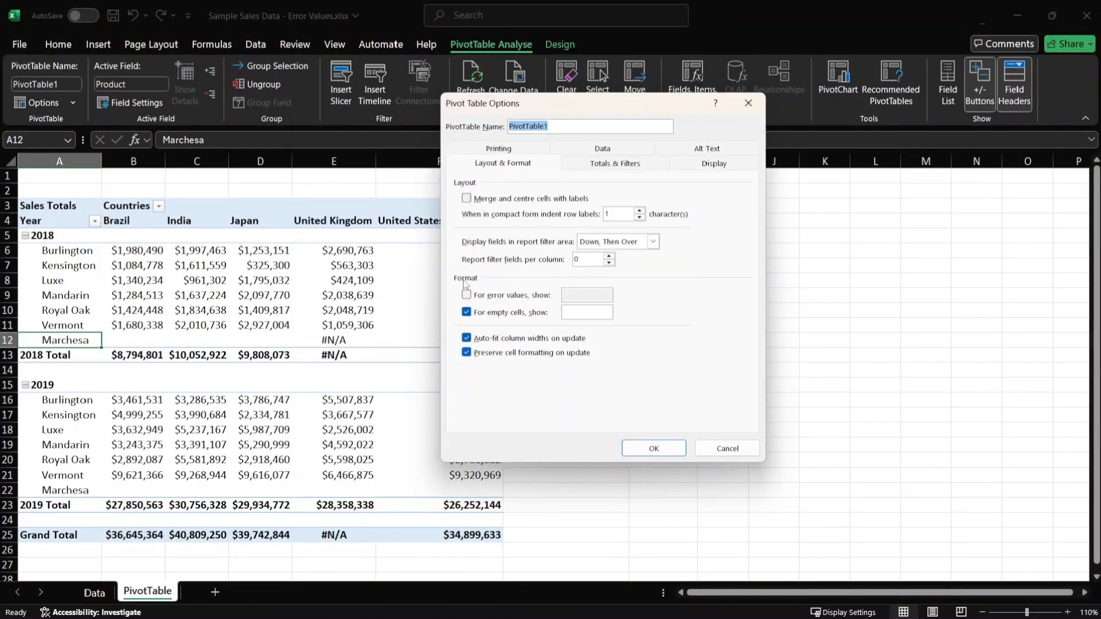
pyautogui.click(497, 297)
pyautogui.click(596, 295)
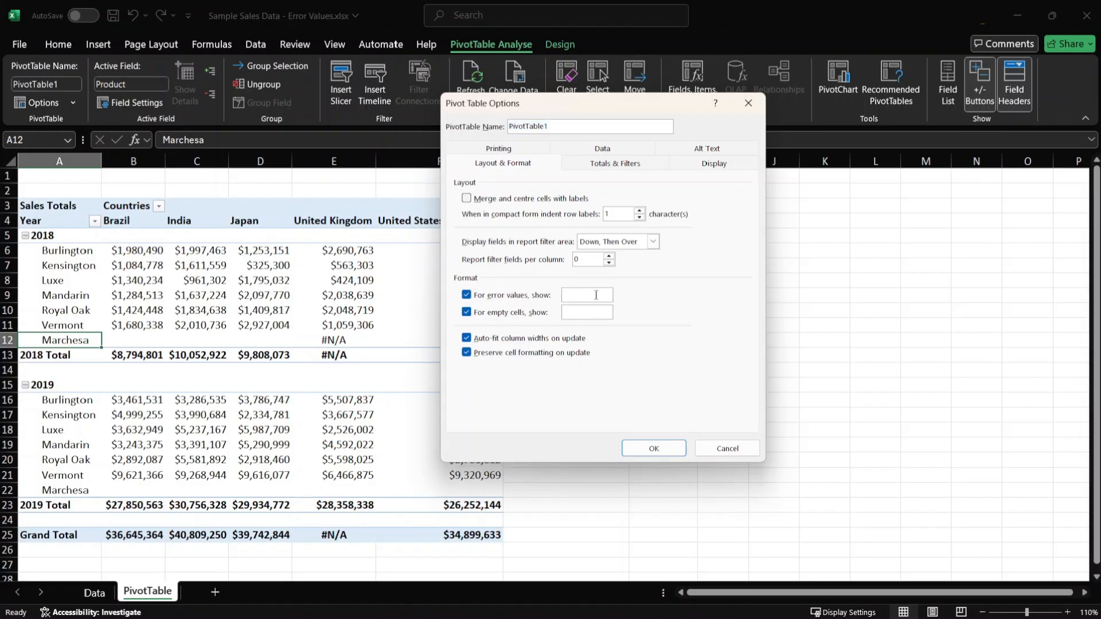
pyautogui.write('No Data')
pyautogui.click(656, 449)
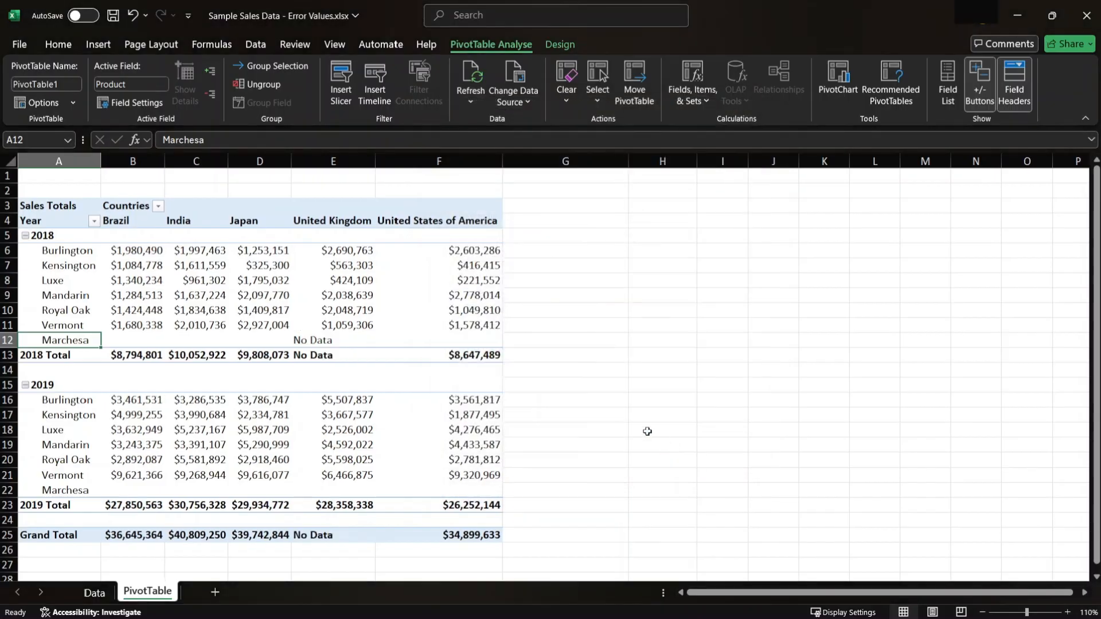
# - Review the replaced United Kingdom error cells, and change the PivotTable's error value display text to 0
pyautogui.click(324, 351)
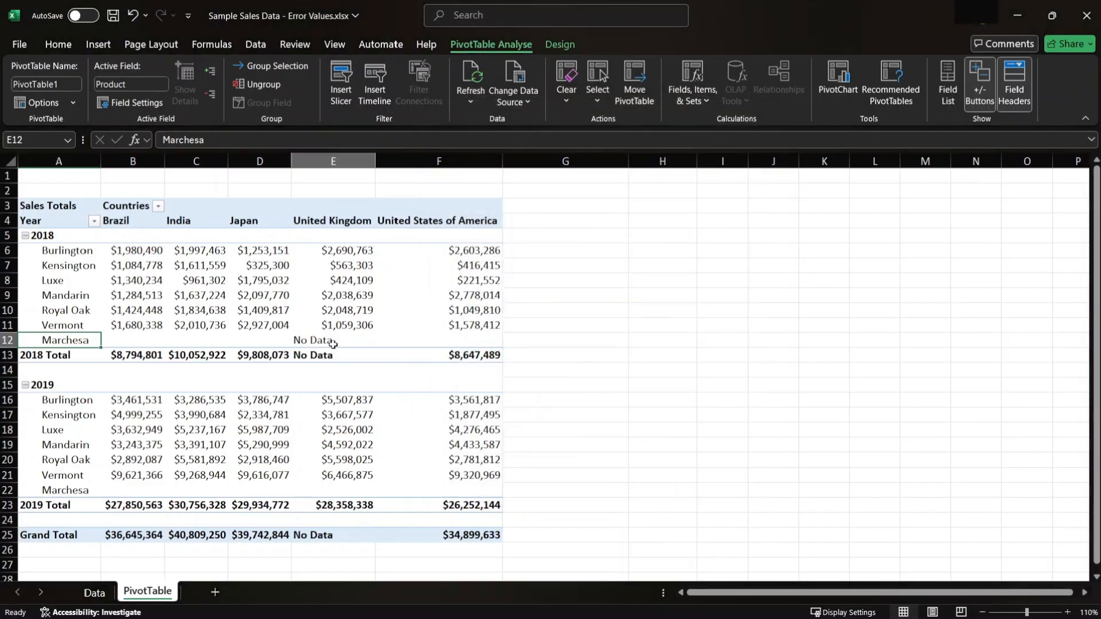
pyautogui.click(345, 530)
pyautogui.click(350, 344)
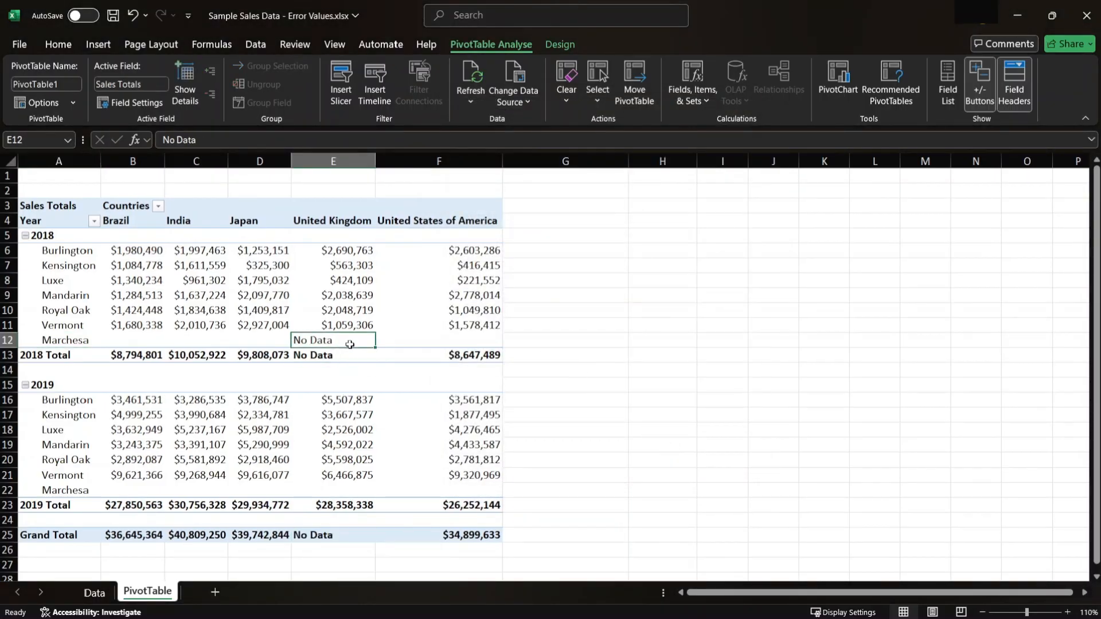
pyautogui.click(350, 352)
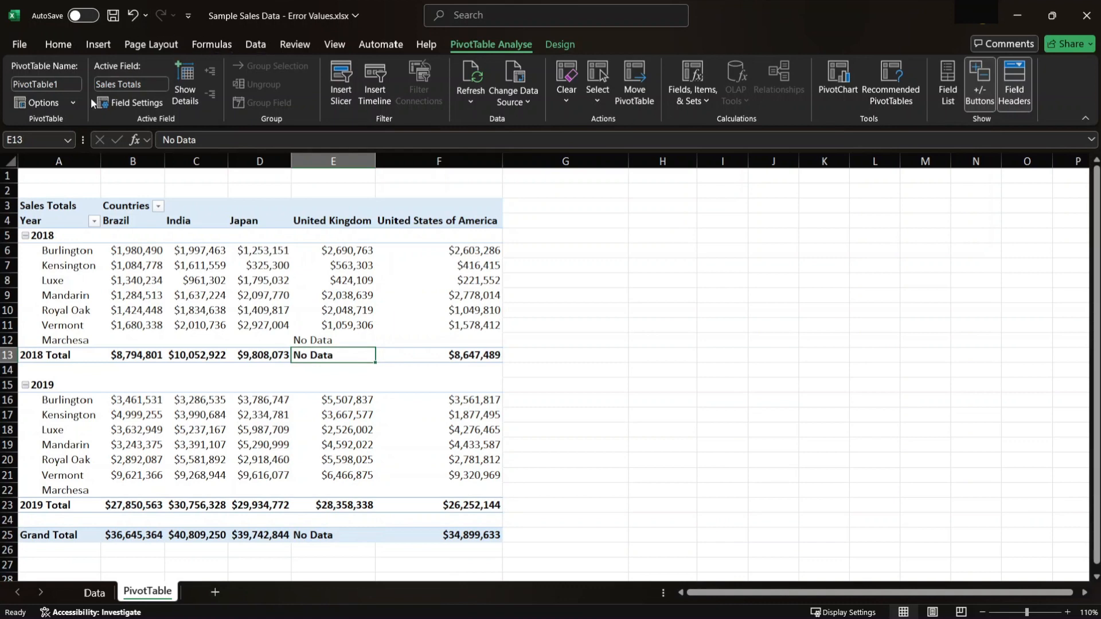
pyautogui.click(35, 102)
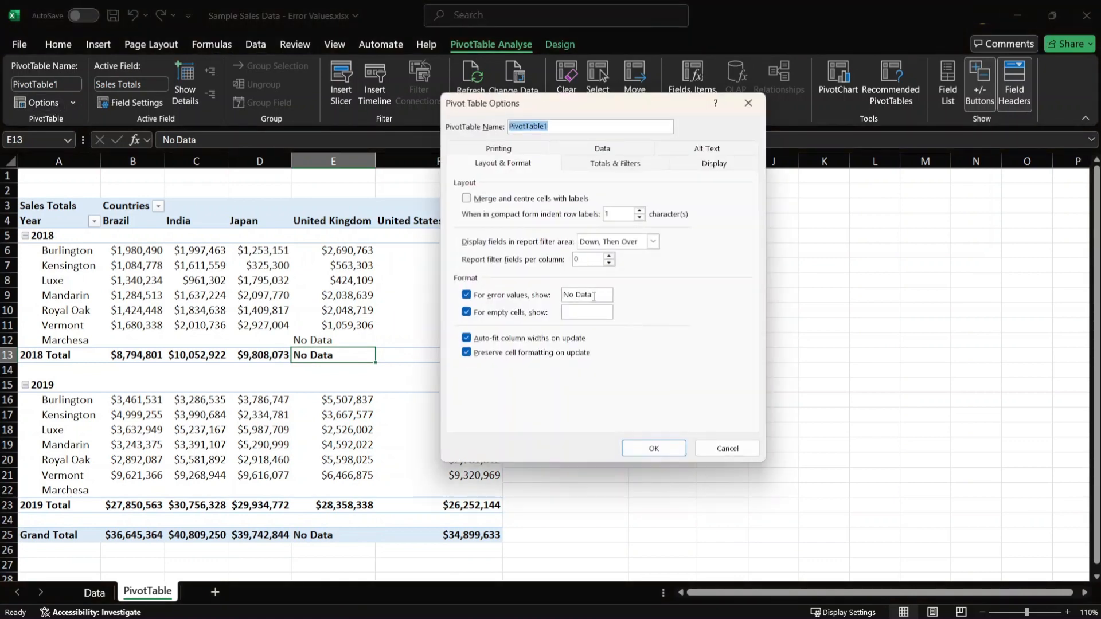
pyautogui.click(594, 296)
pyautogui.moveTo(594, 296); pyautogui.dragTo(562, 296)
pyautogui.write('0')
pyautogui.click(651, 447)
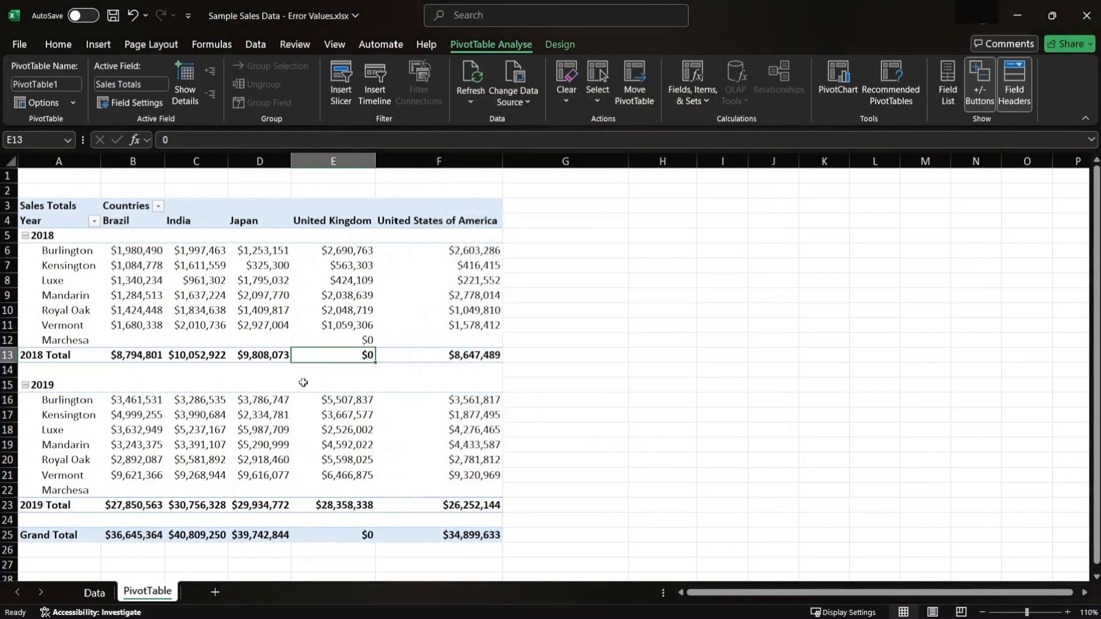
# - Check the United Kingdom values for 2018 Marchesa, the 2018 Total and the Grand Total
pyautogui.click(355, 341)
pyautogui.click(354, 352)
pyautogui.click(352, 337)
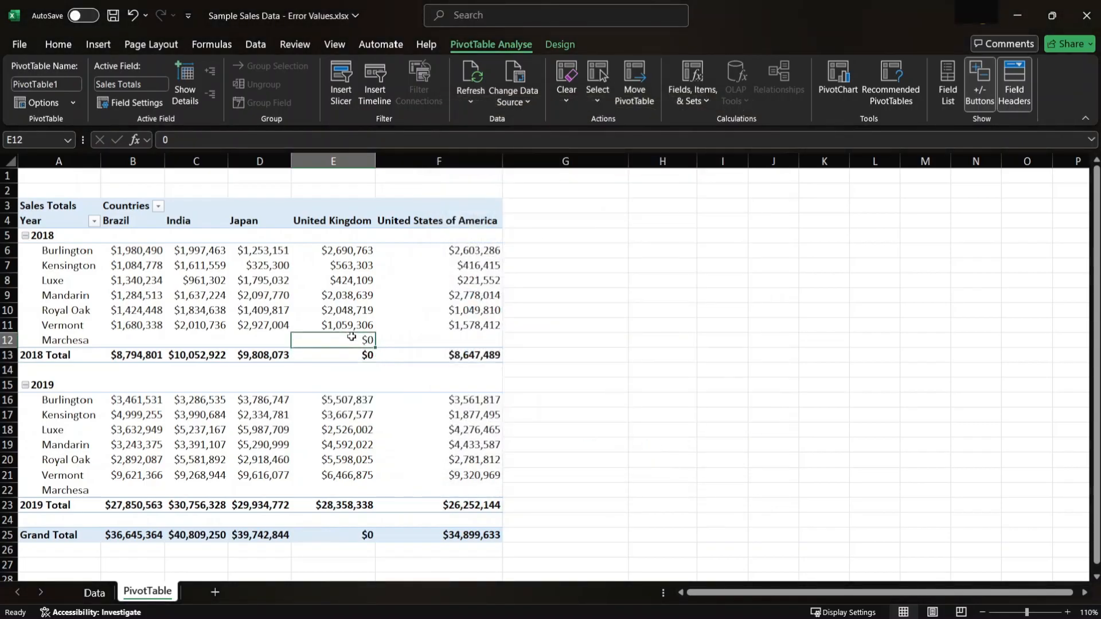
pyautogui.click(351, 353)
pyautogui.click(352, 338)
pyautogui.click(349, 536)
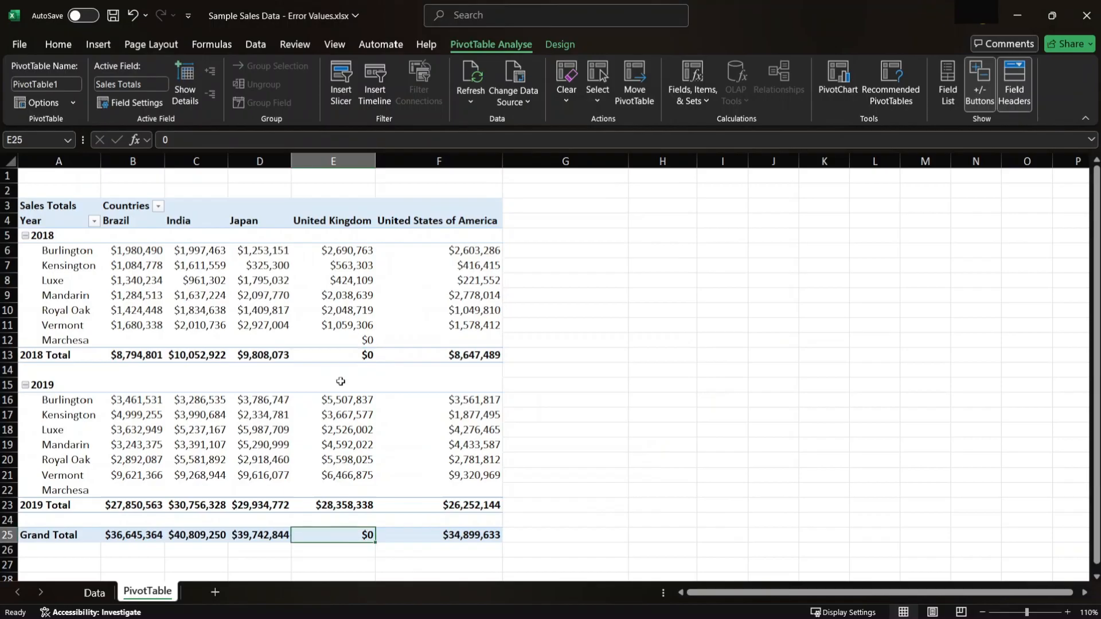
pyautogui.moveTo(401, 283)
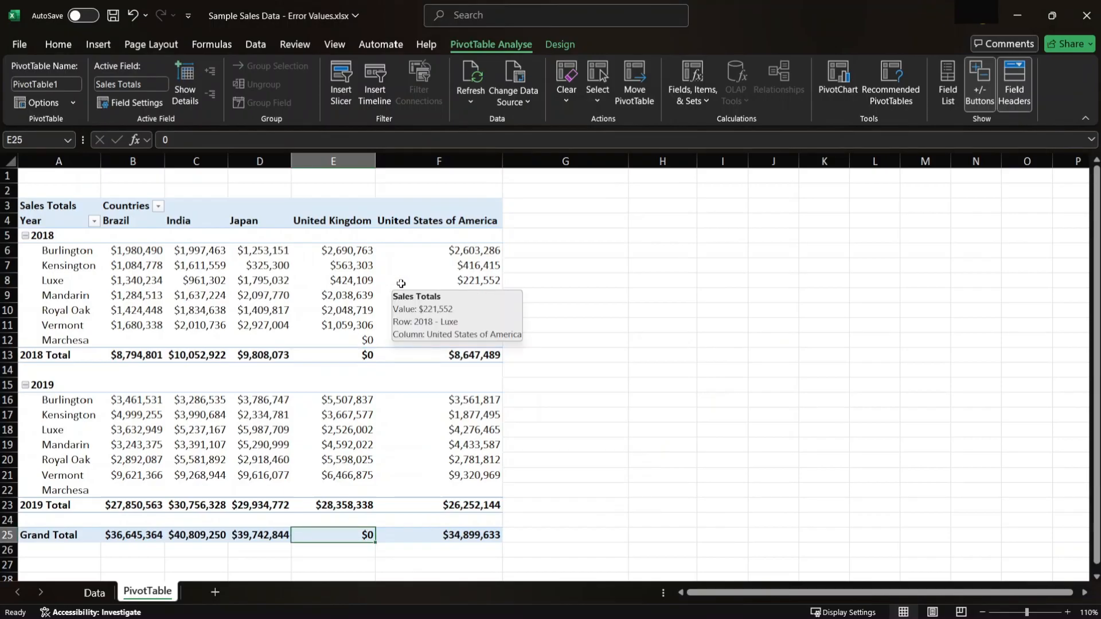
pyautogui.click(348, 340)
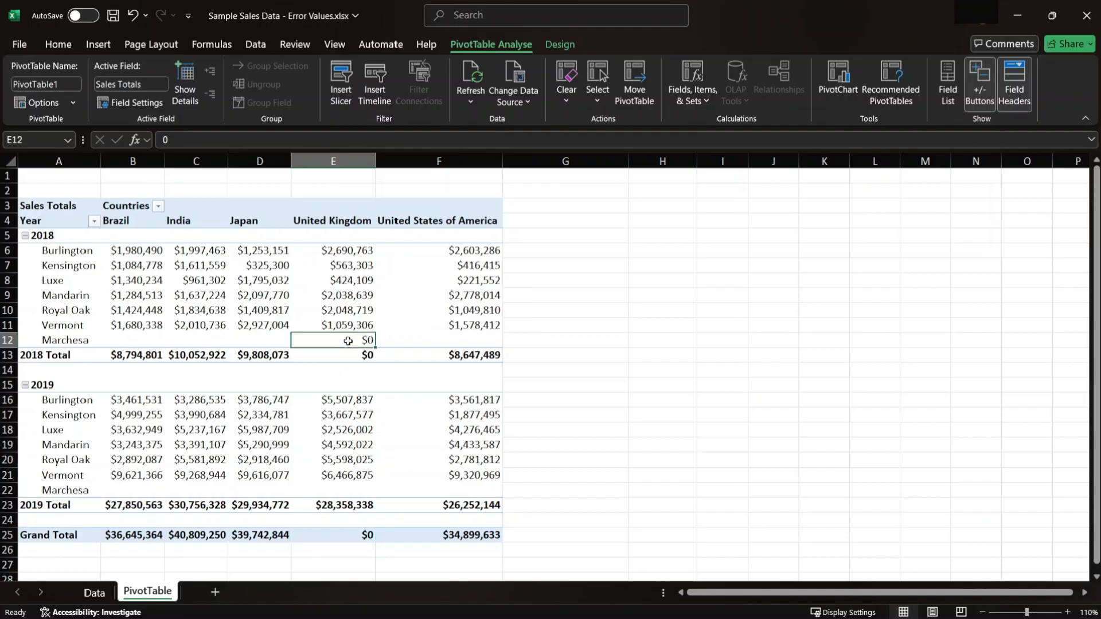
pyautogui.click(349, 353)
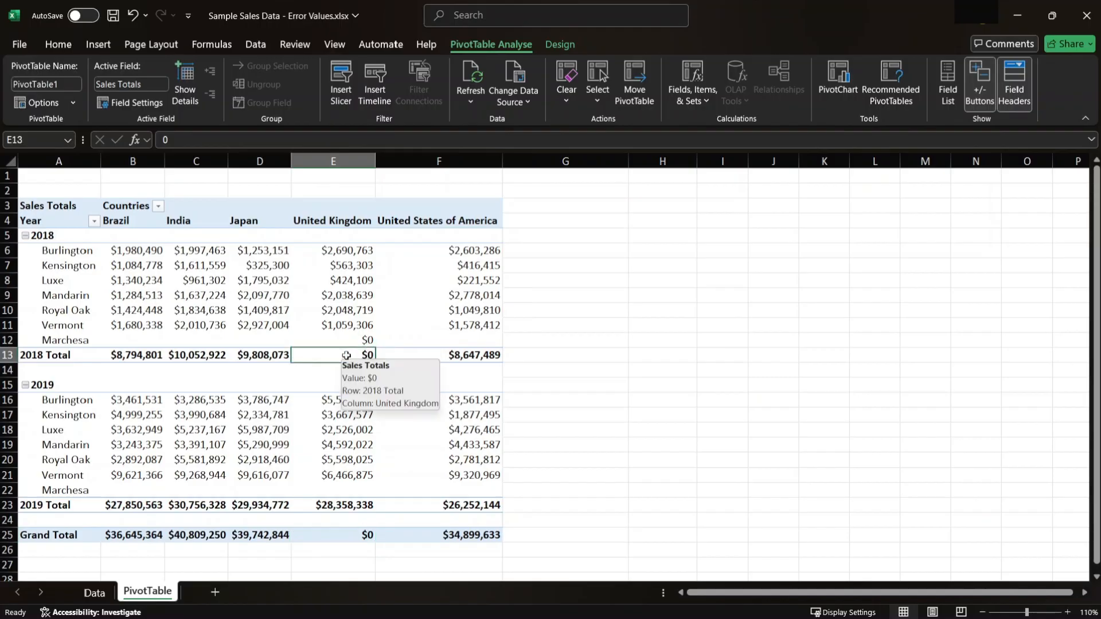
# - Examine the 2019 Marchesa cells from Brazil to United States of America, and switch to the Data sheet
pyautogui.click(97, 493)
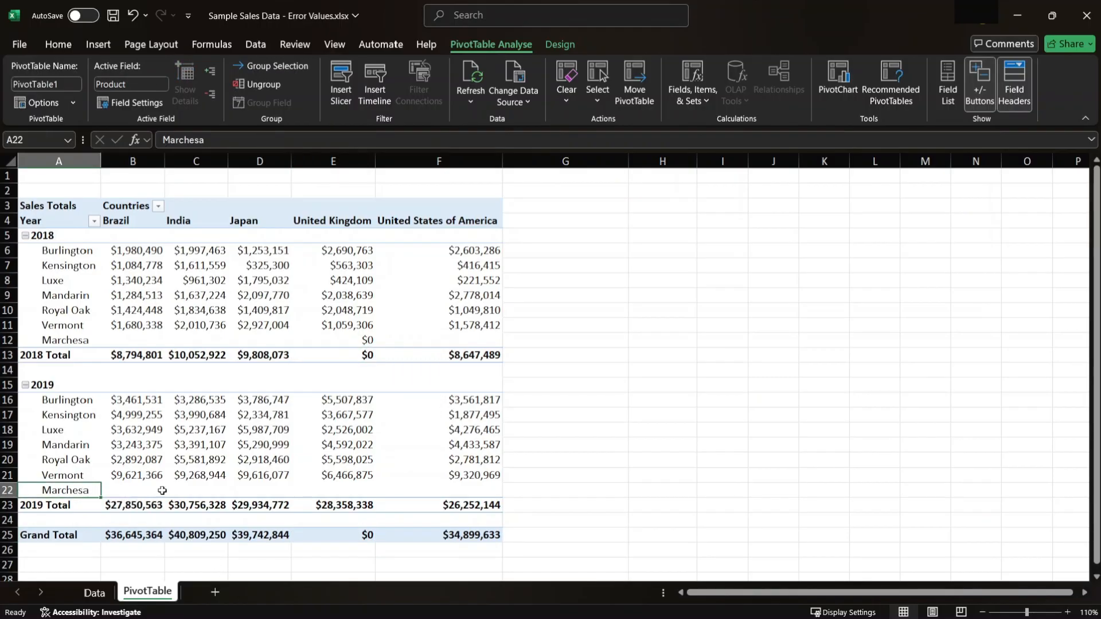
pyautogui.moveTo(146, 492); pyautogui.dragTo(470, 493)
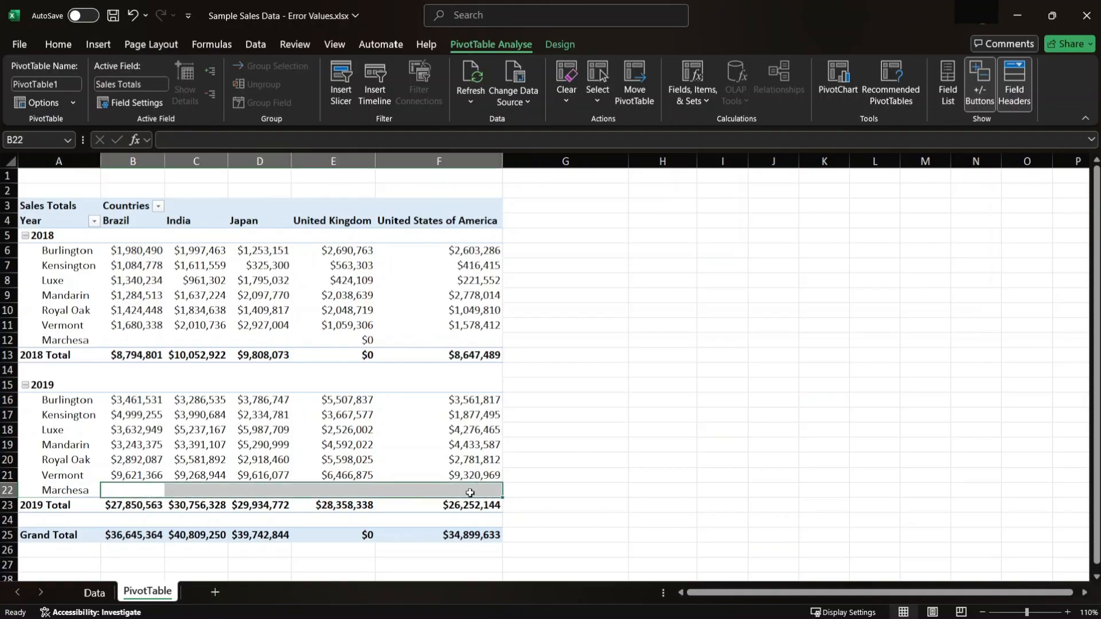
pyautogui.moveTo(470, 492)
pyautogui.moveTo(153, 486)
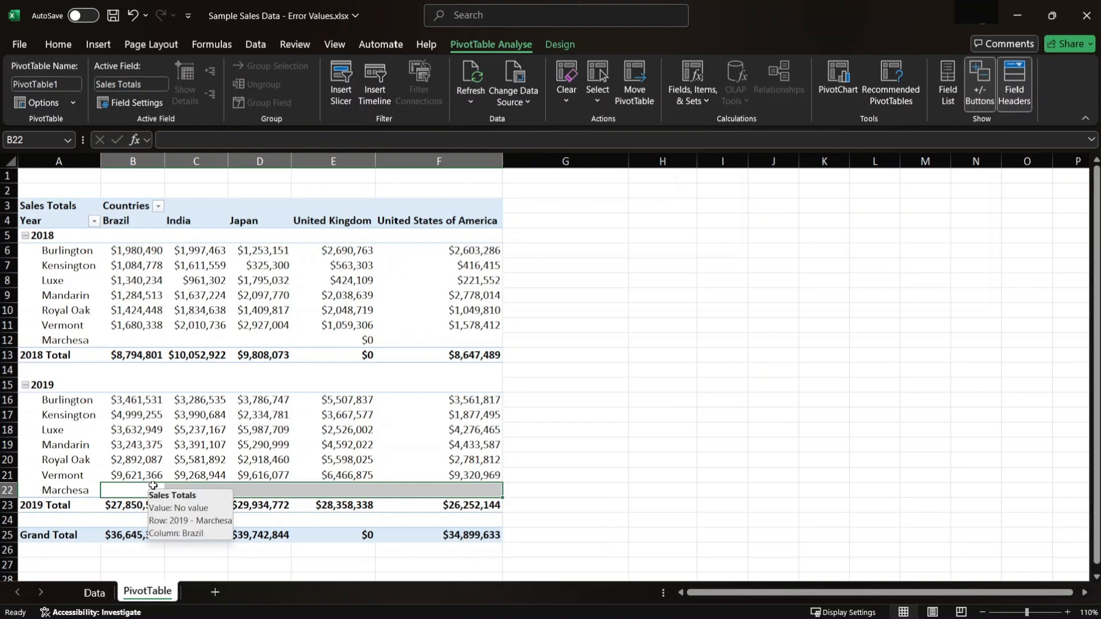
pyautogui.moveTo(282, 474)
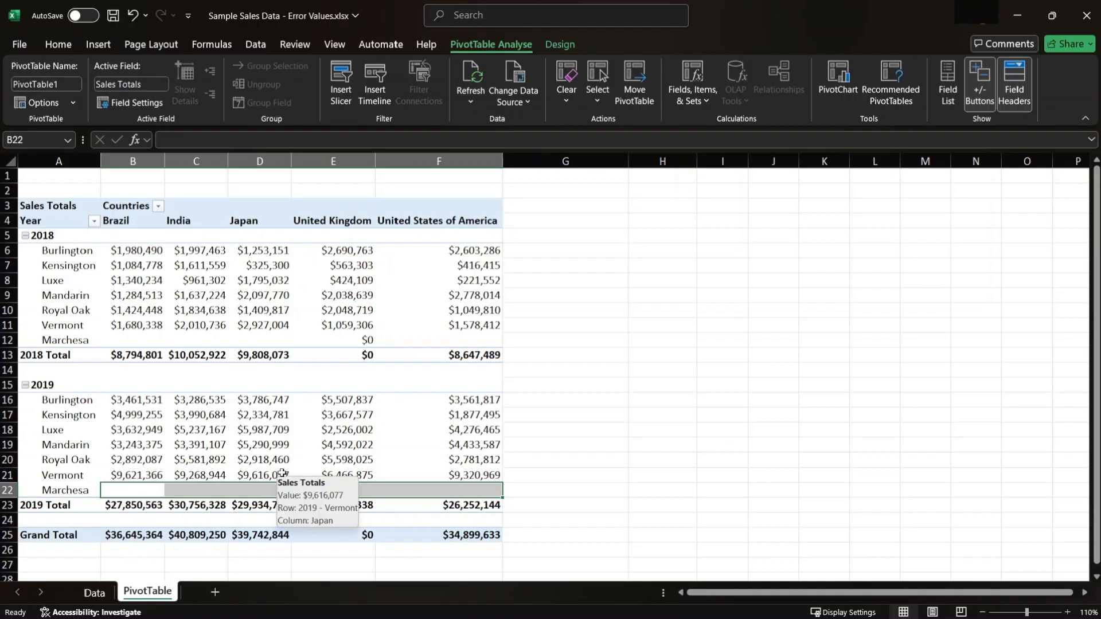
pyautogui.click(95, 592)
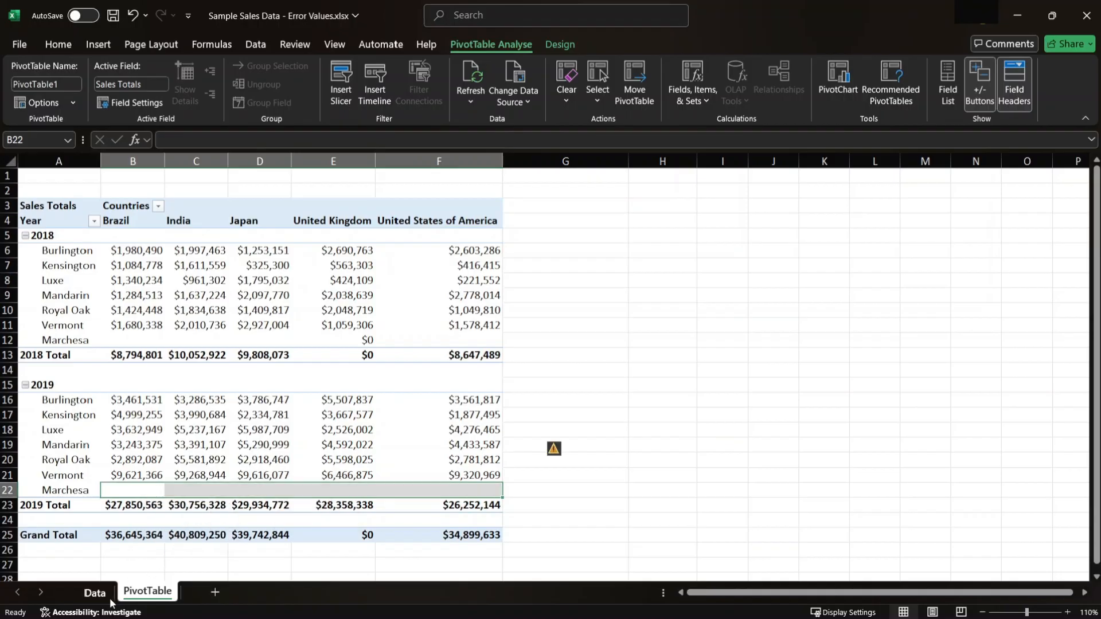
# - Filter the Data sheet's Product column to Marchesa and check the year of the matching record
pyautogui.click(322, 251)
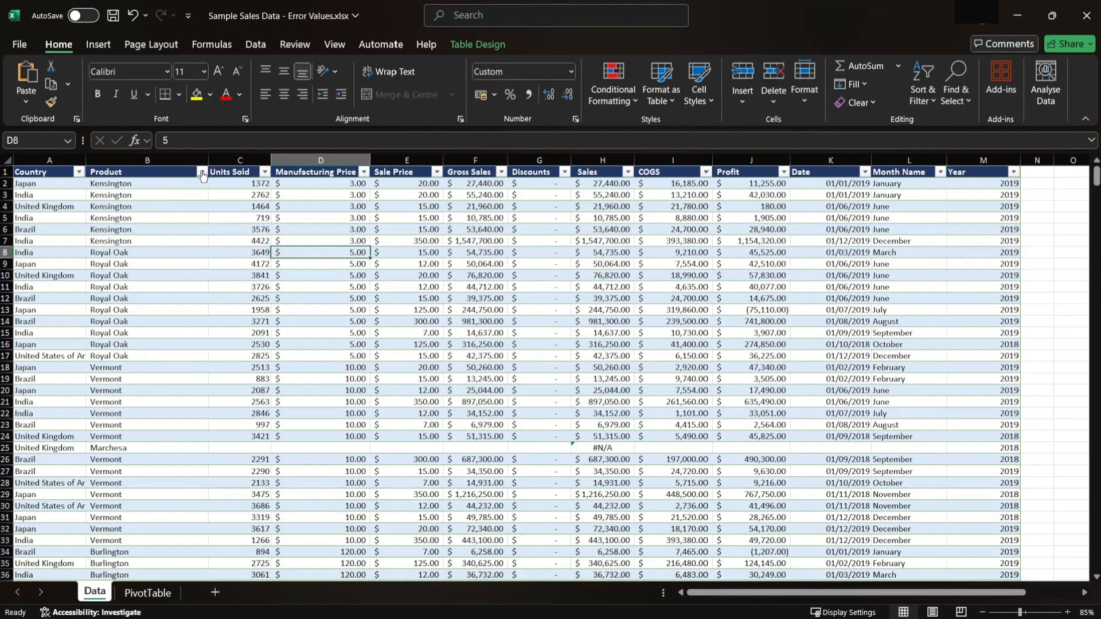
pyautogui.click(201, 171)
pyautogui.click(152, 337)
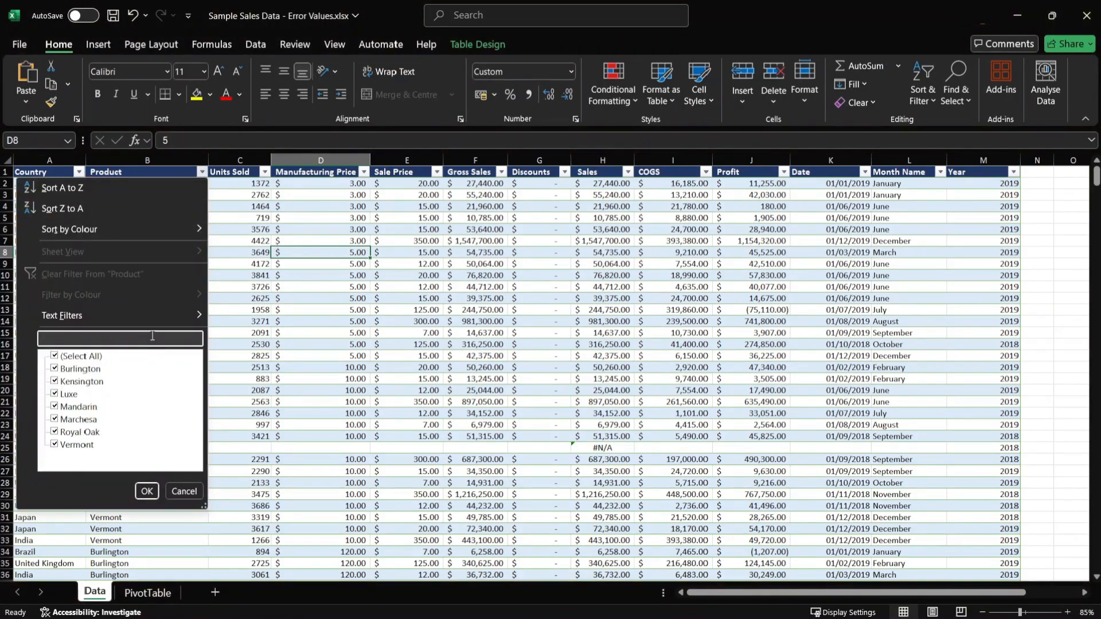
pyautogui.write('marche')
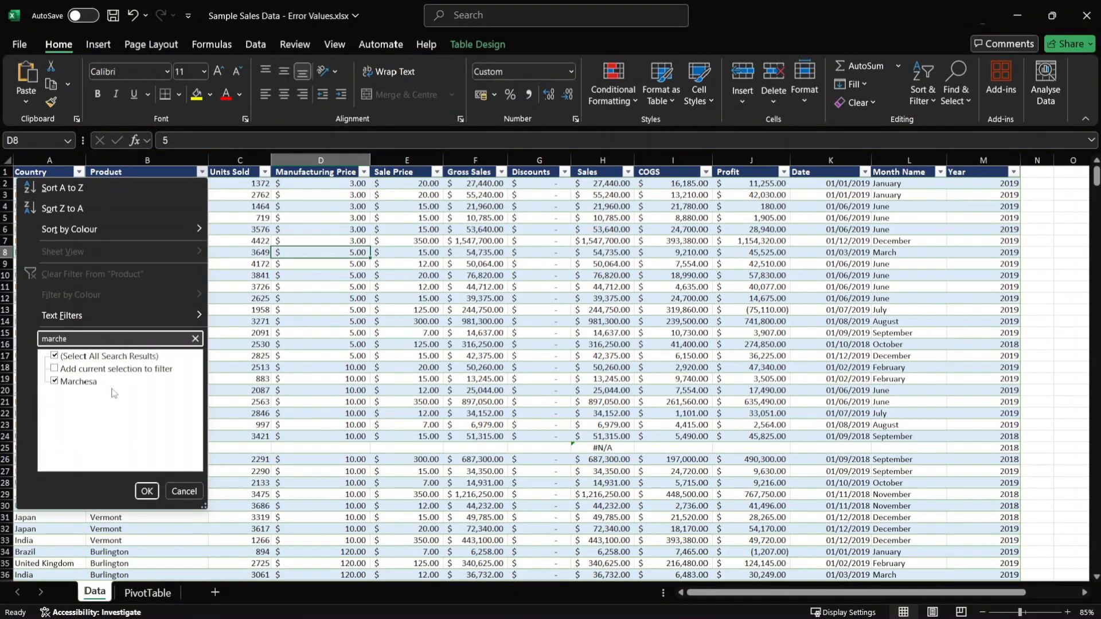
pyautogui.click(147, 491)
pyautogui.click(187, 184)
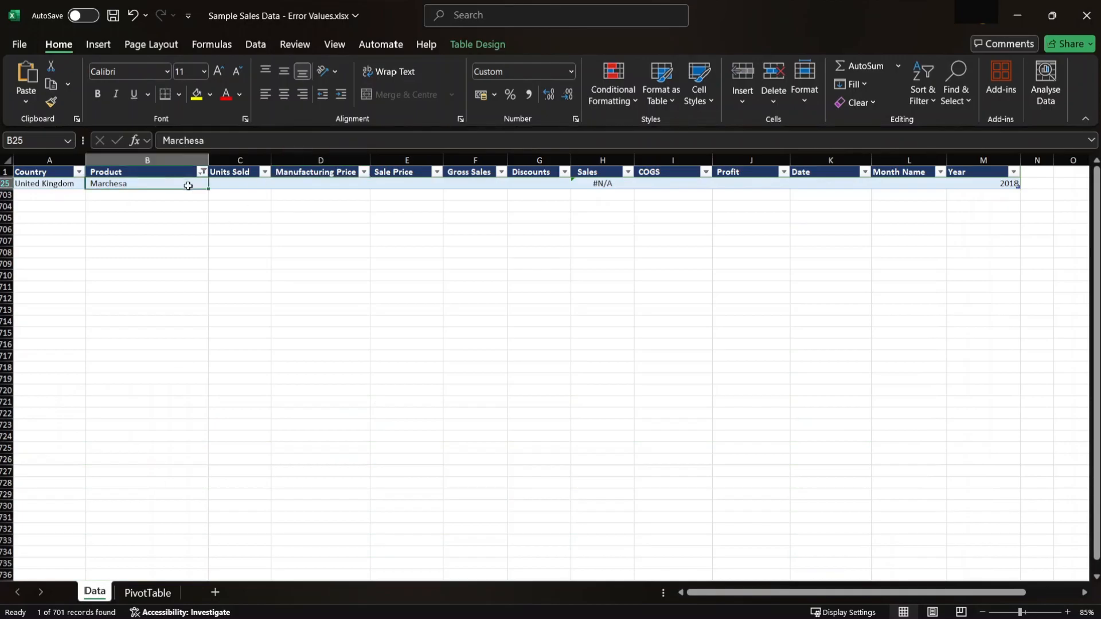
pyautogui.click(993, 183)
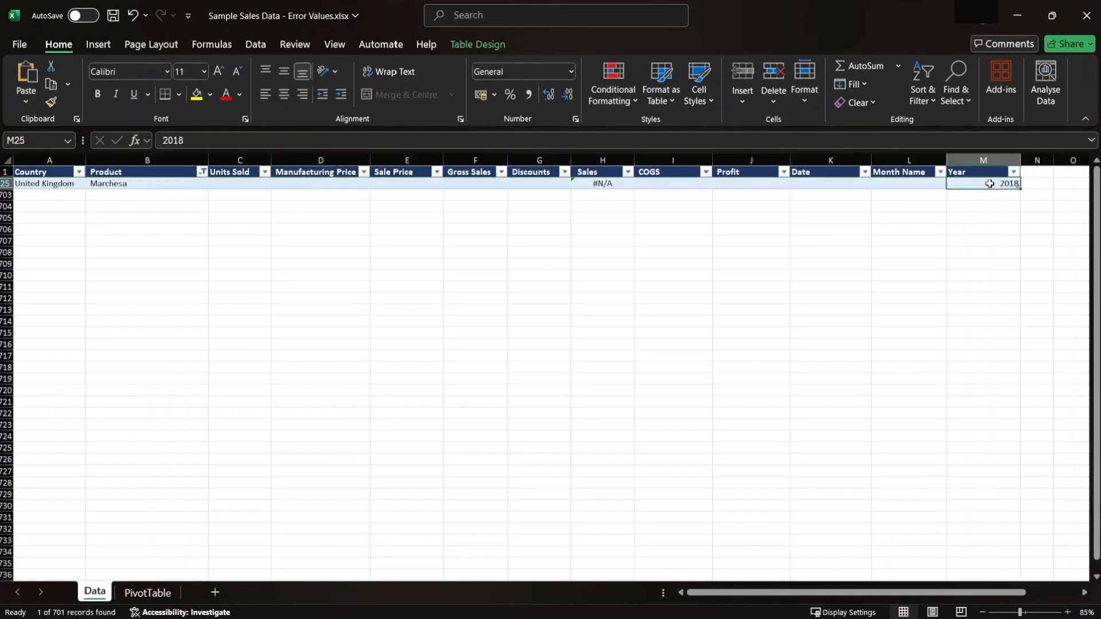
# - Reset the Product filter on the Data sheet to include all products
pyautogui.click(203, 172)
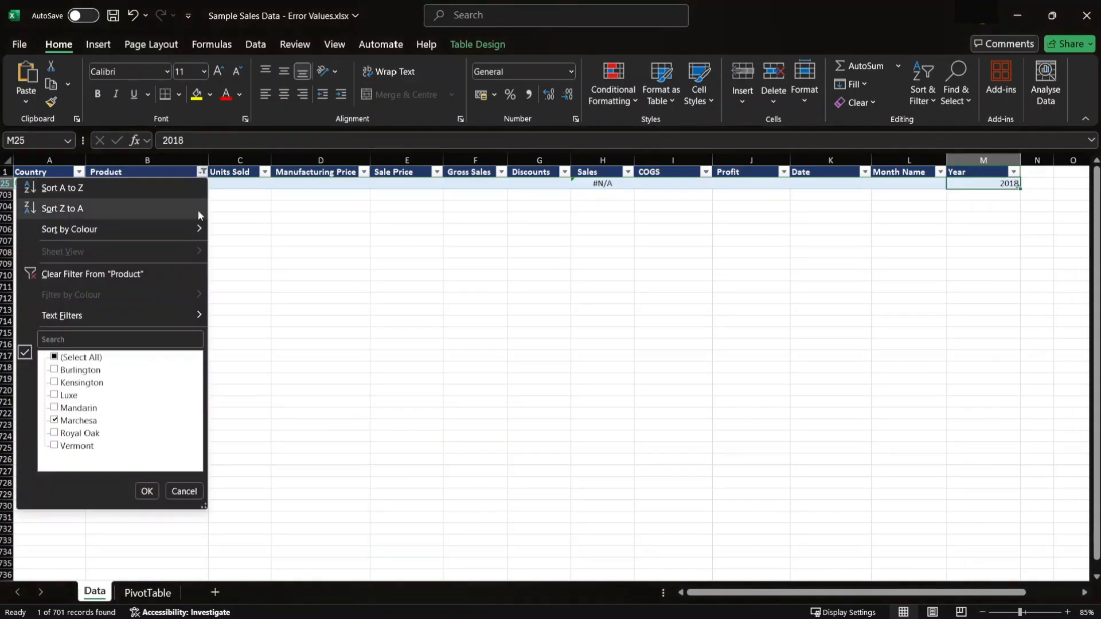
pyautogui.click(80, 357)
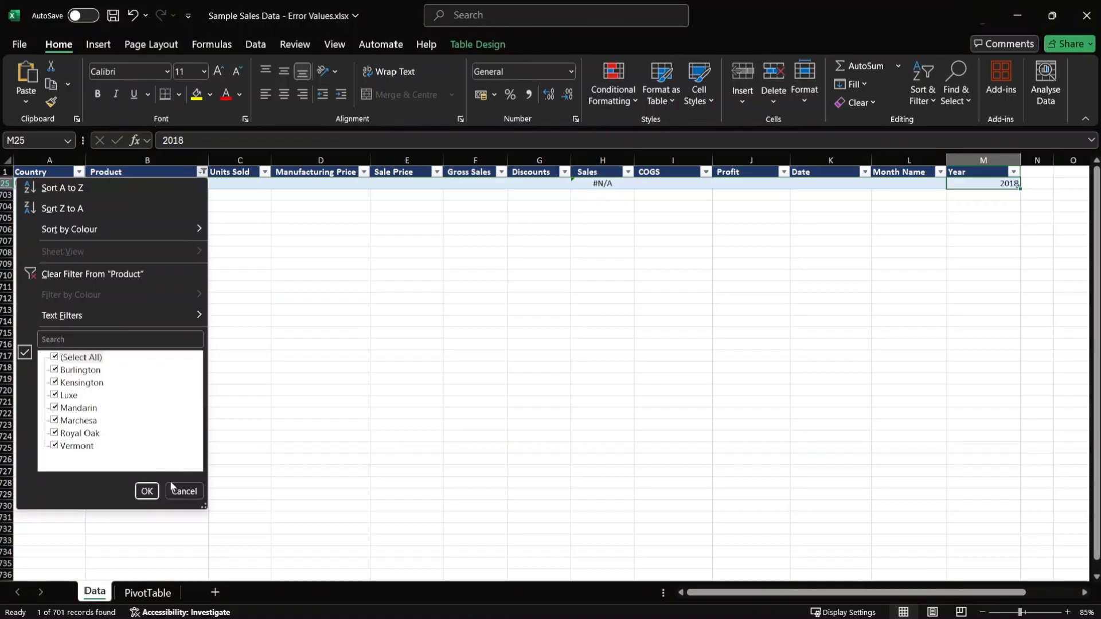
pyautogui.click(147, 492)
# - Set the PivotTable on the PivotTable sheet to show 0 for empty cells
pyautogui.click(148, 593)
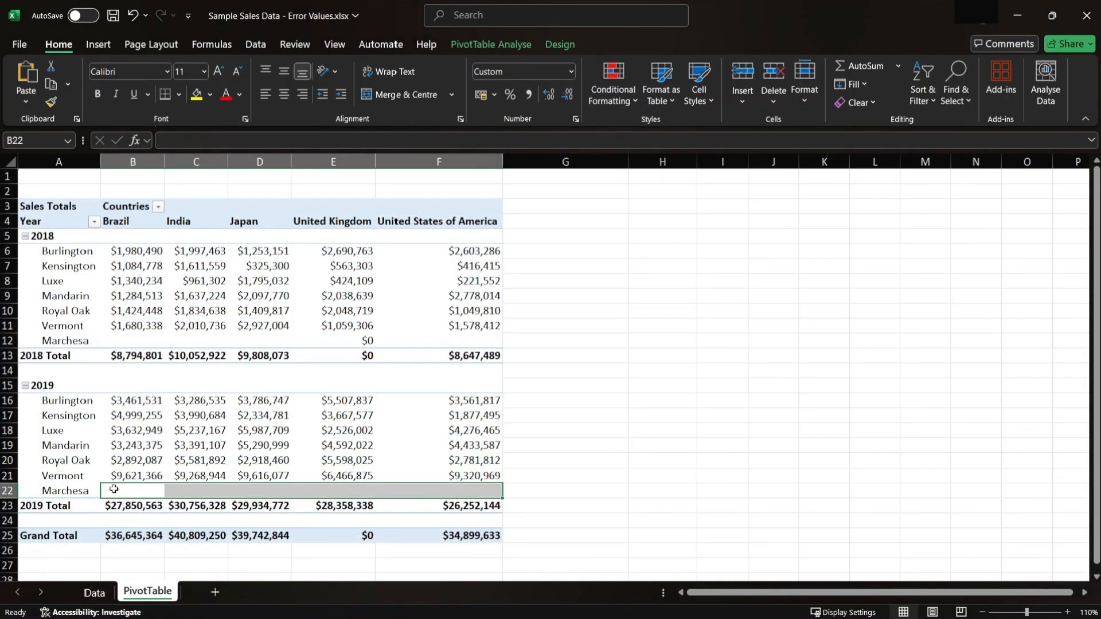
pyautogui.click(86, 491)
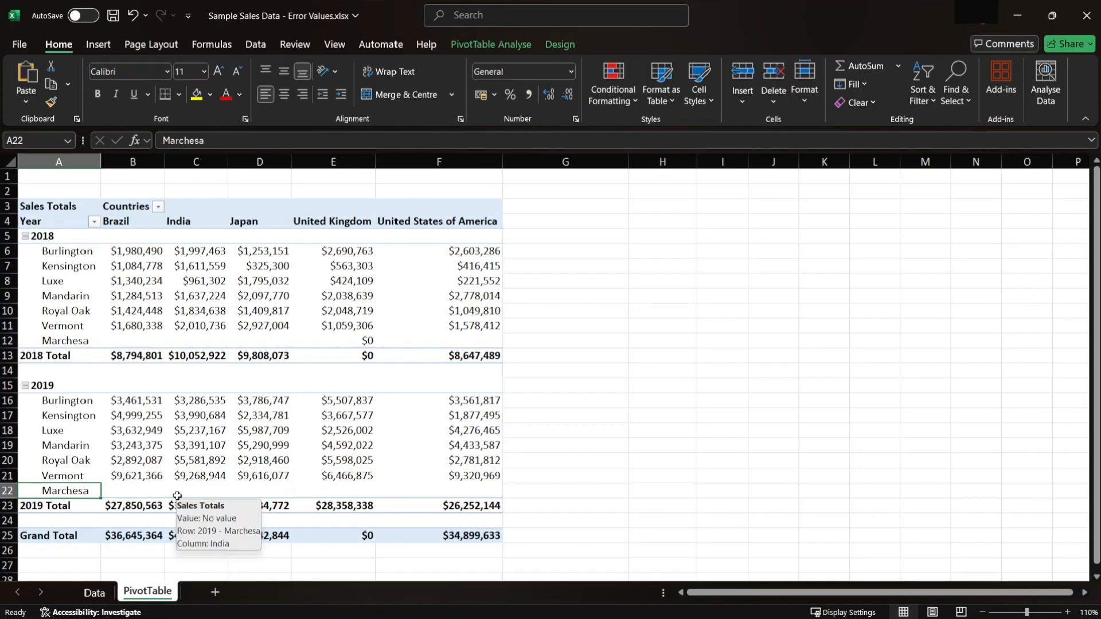
pyautogui.click(486, 44)
pyautogui.click(37, 102)
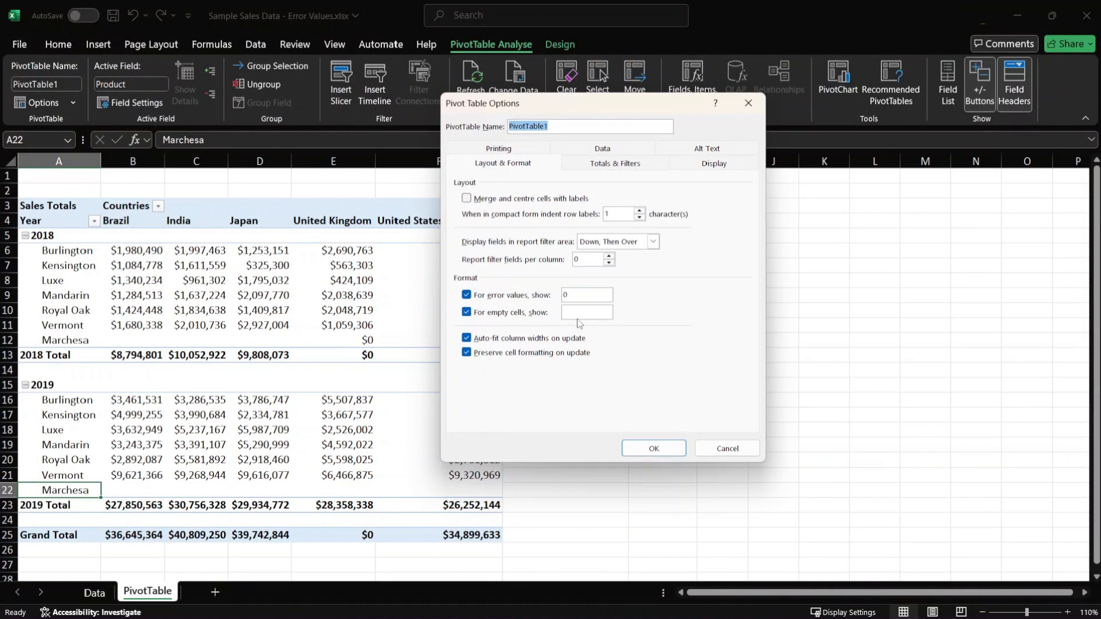
pyautogui.click(582, 314)
pyautogui.write('0')
pyautogui.click(645, 447)
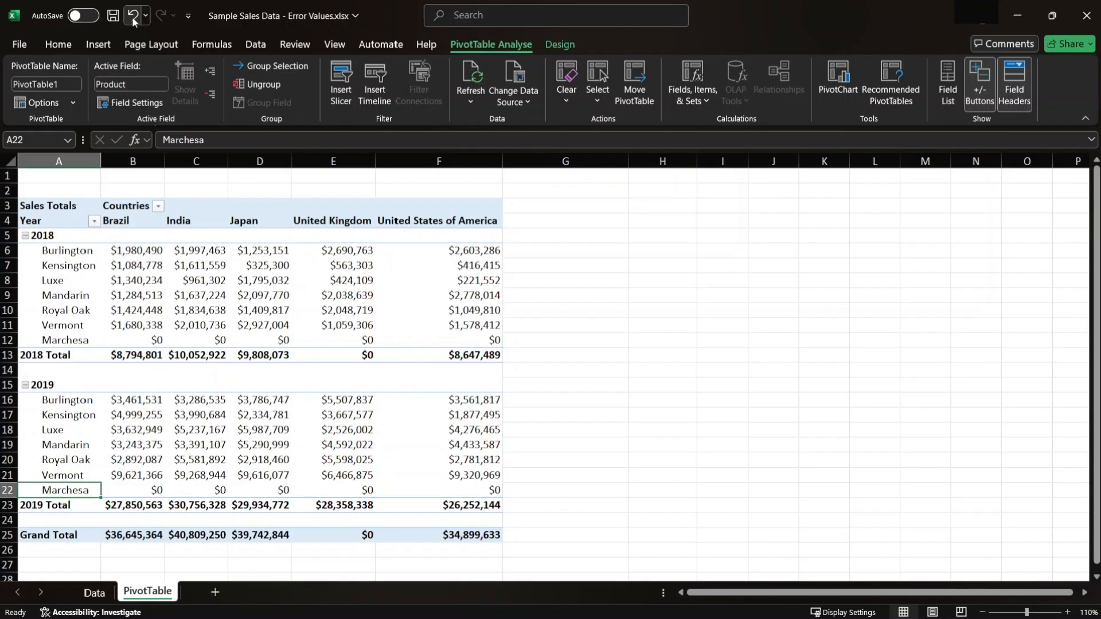
# - Turn off showing items with no data in the Product field's layout and print settings
pyautogui.rightClick(74, 494)
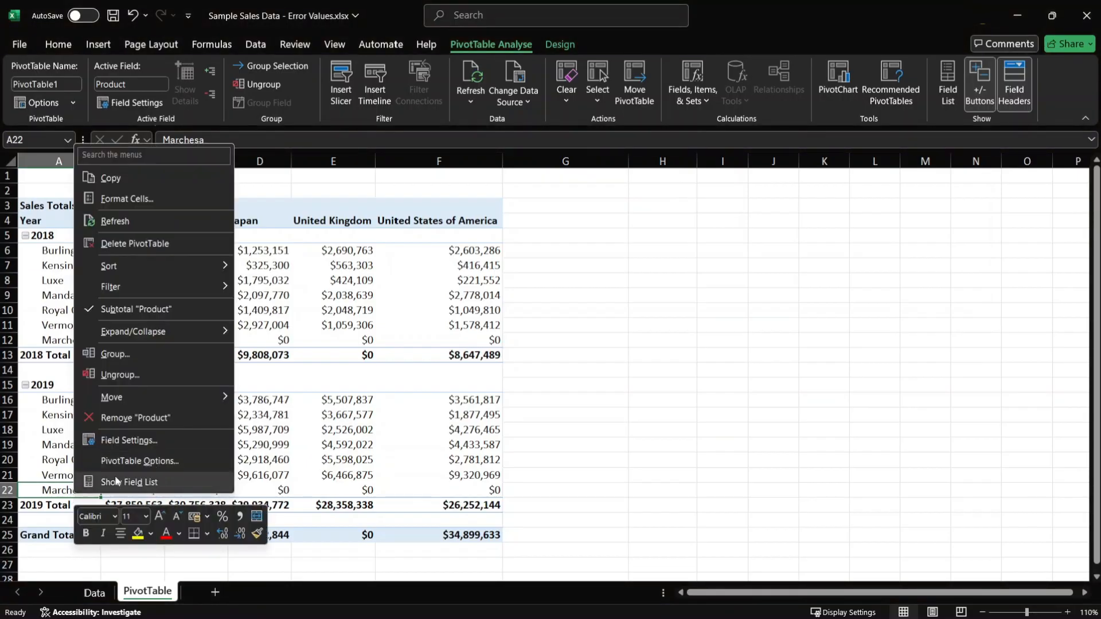
pyautogui.click(122, 440)
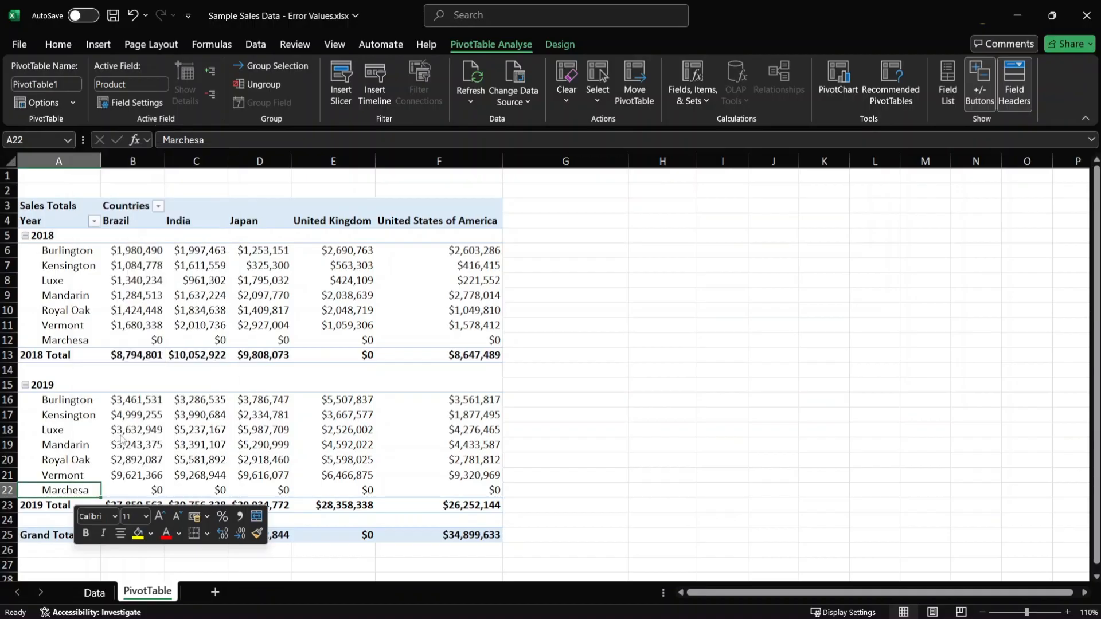
pyautogui.moveTo(170, 281); pyautogui.dragTo(620, 158)
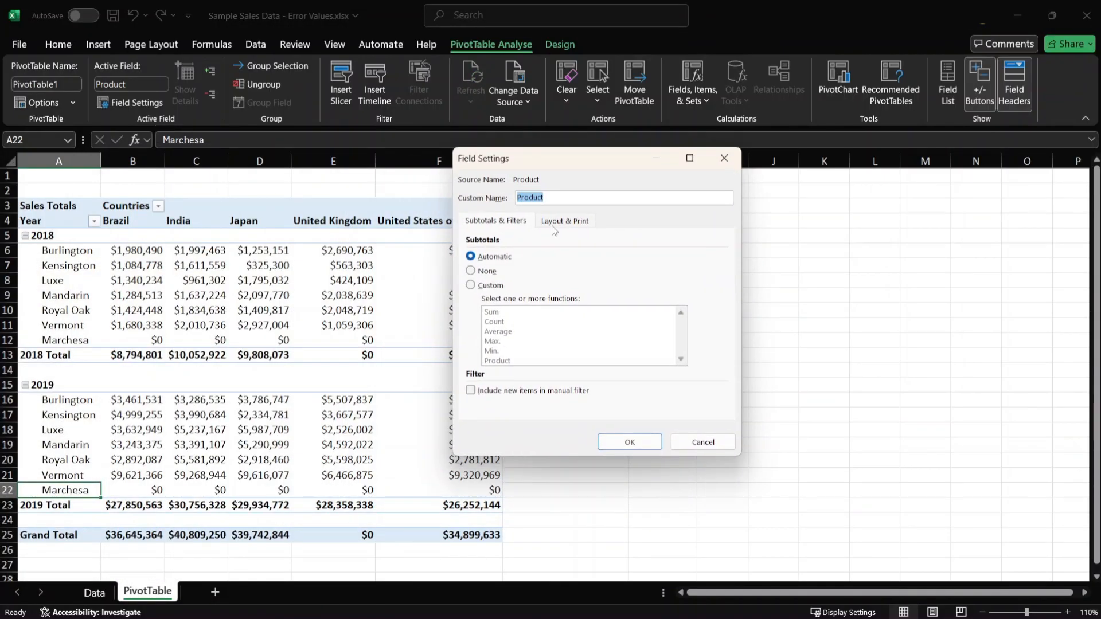
pyautogui.click(574, 228)
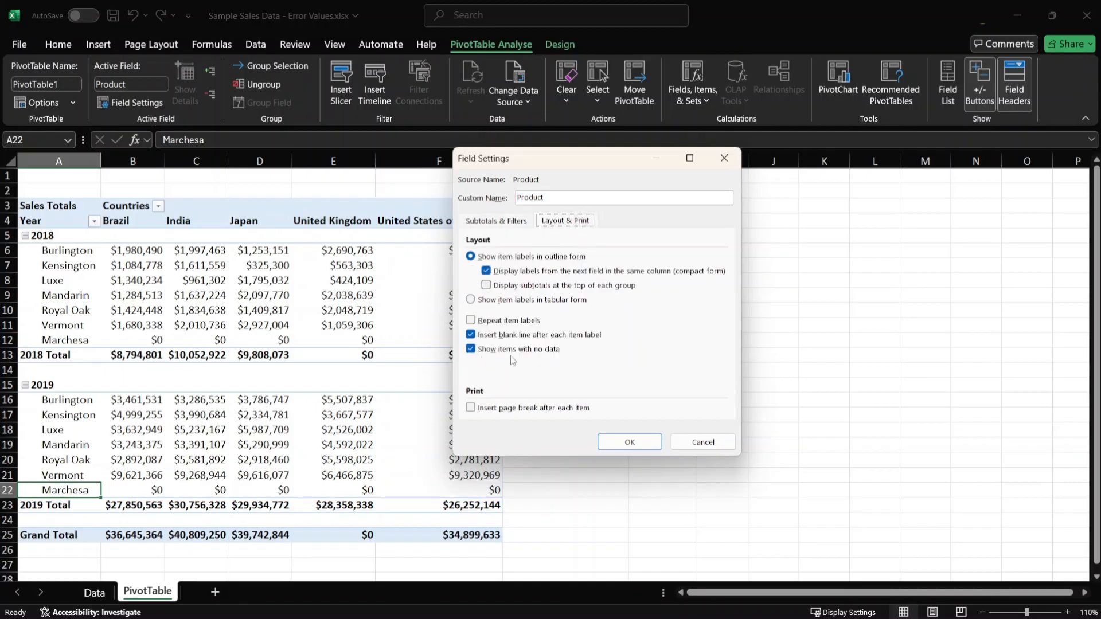
pyautogui.click(548, 350)
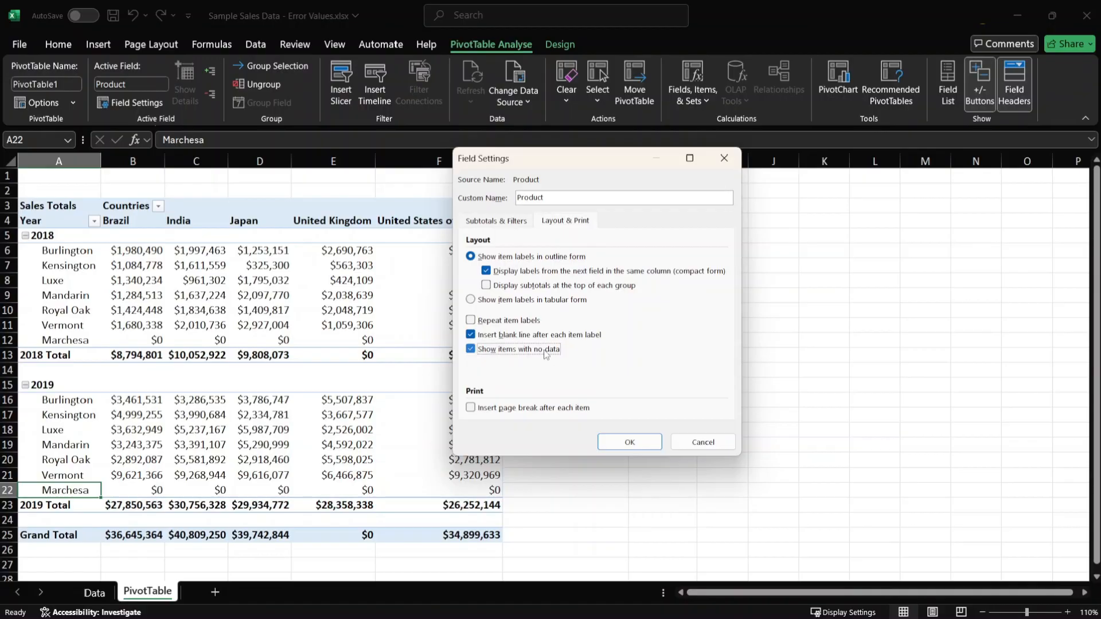
pyautogui.click(636, 441)
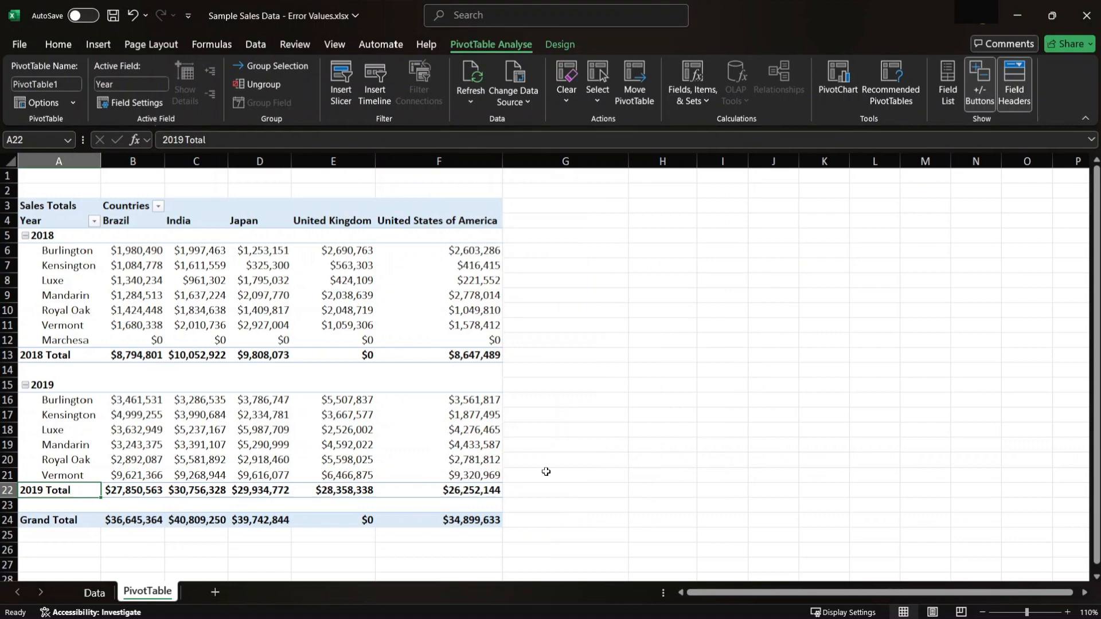
# - Inspect the 2018 Marchesa source error in Data cell H25 and replace it by filling down the Sales value from the cell above
pyautogui.click(366, 344)
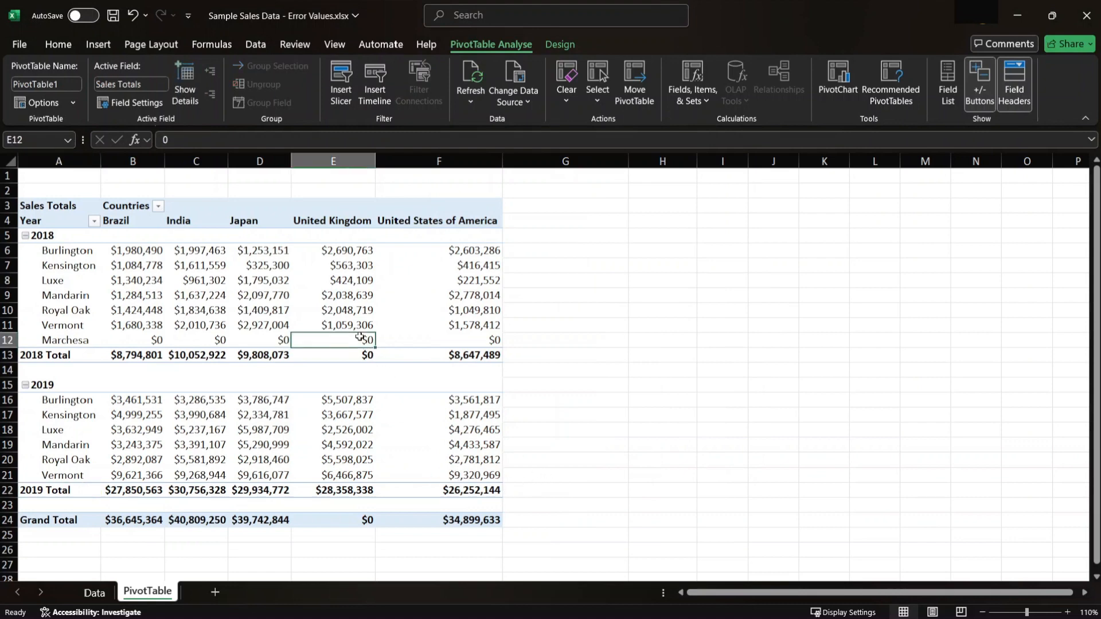
pyautogui.moveTo(331, 389)
pyautogui.click(94, 592)
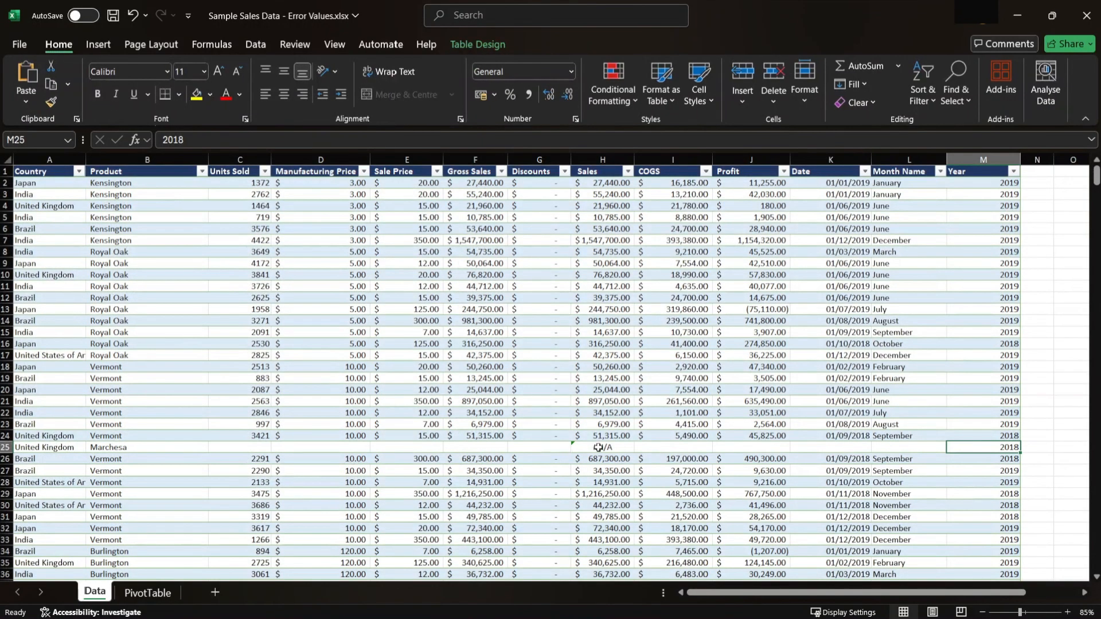
pyautogui.click(598, 448)
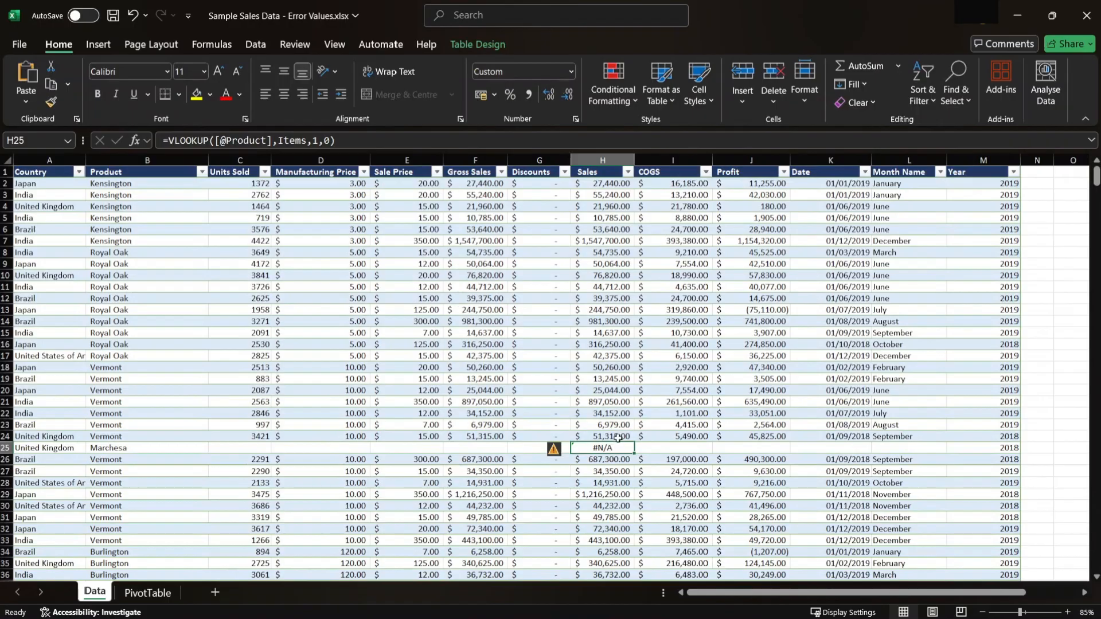
pyautogui.press('Up')
pyautogui.click(612, 447)
pyautogui.hotkey('ctrl', 'd')
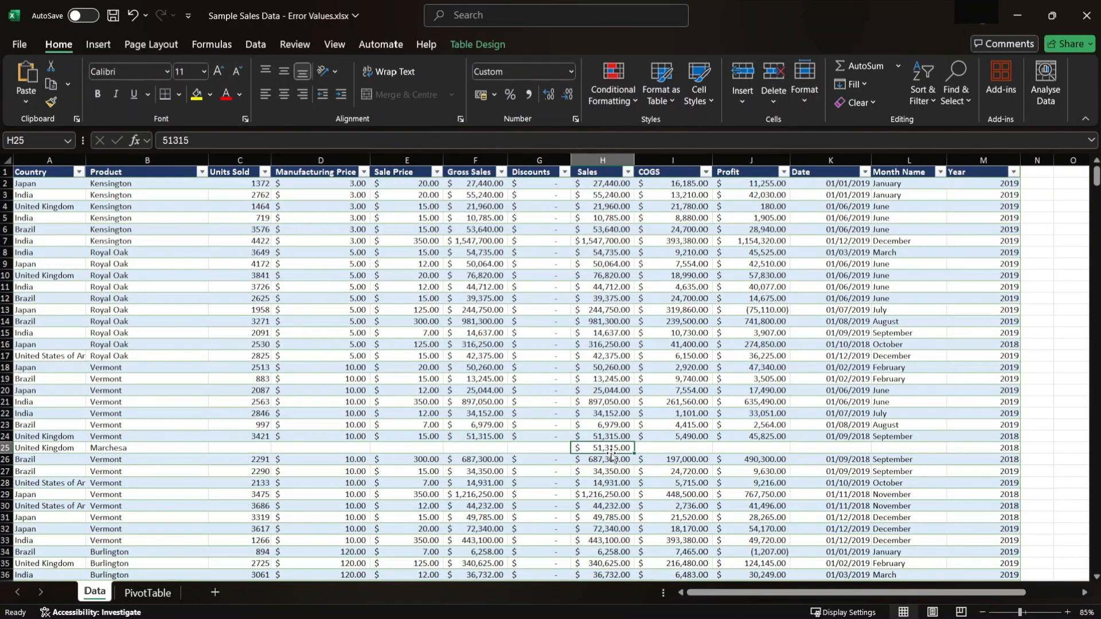
# - Refresh the PivotTable and check the United Kingdom value for 2018 Marchesa
pyautogui.click(148, 592)
pyautogui.click(440, 238)
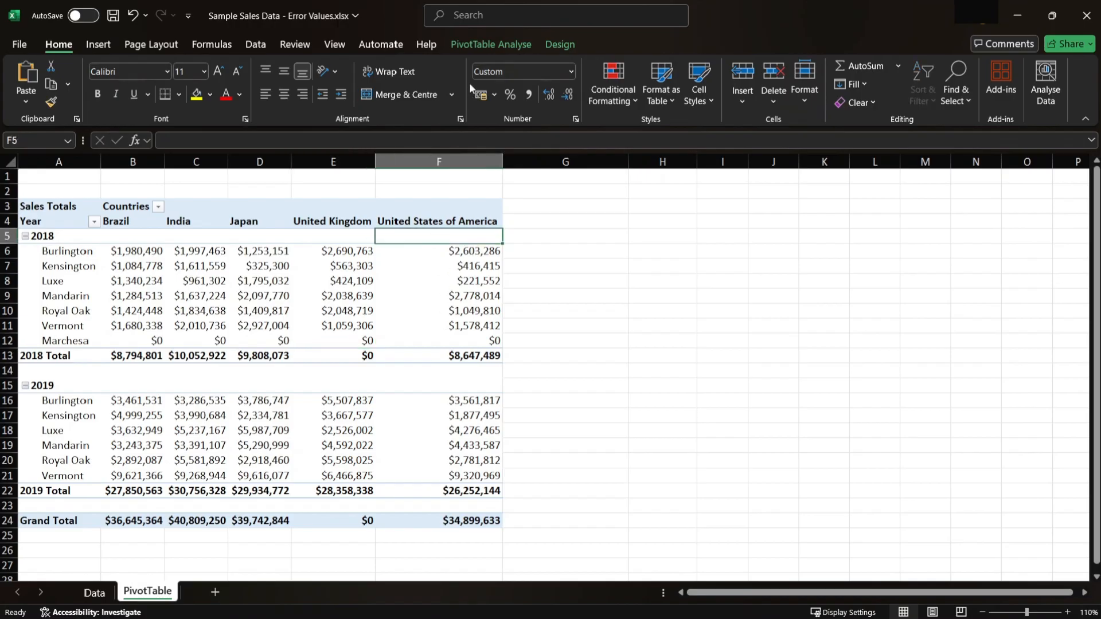
pyautogui.click(491, 44)
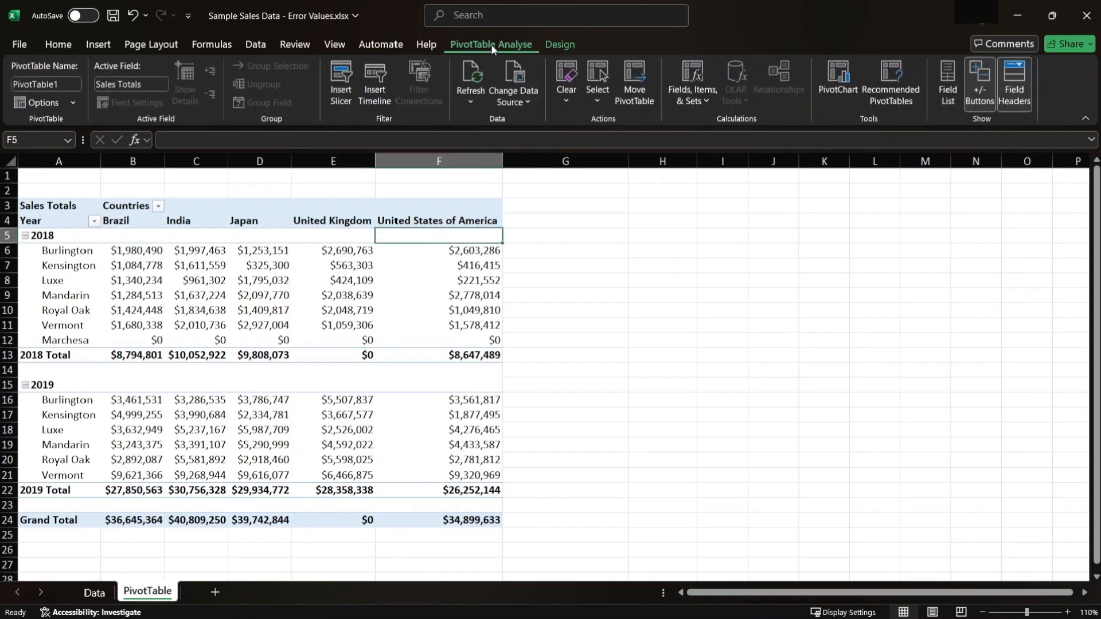
pyautogui.click(478, 73)
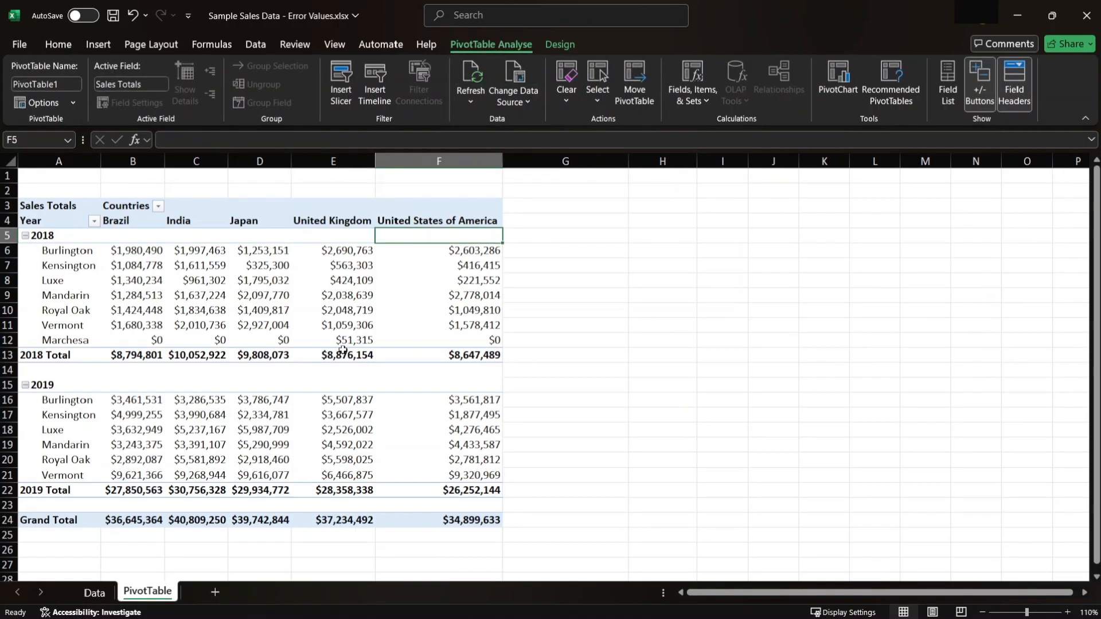
pyautogui.click(344, 341)
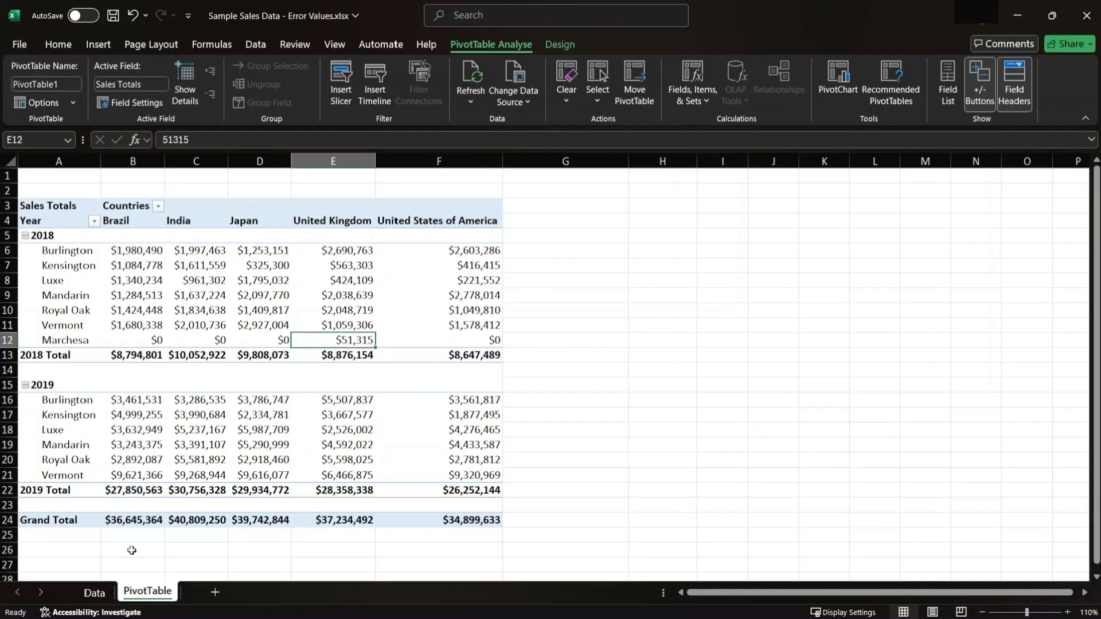
# - Filter the Data sheet's Product column to Marchesa again and check the country of its record
pyautogui.click(94, 593)
pyautogui.click(202, 172)
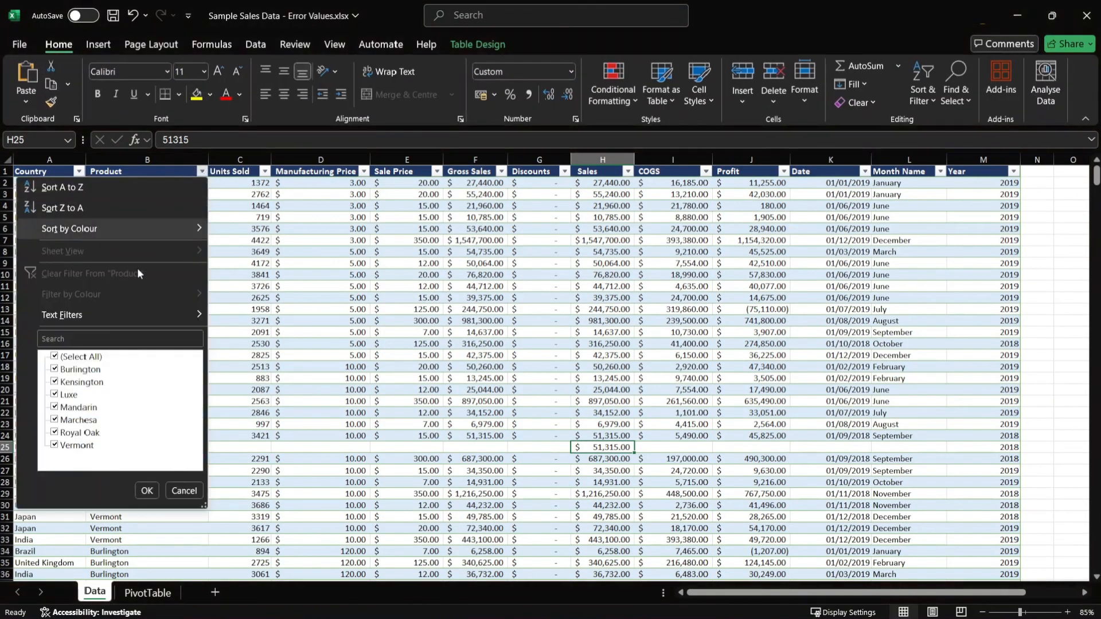
pyautogui.click(133, 338)
pyautogui.write('marche')
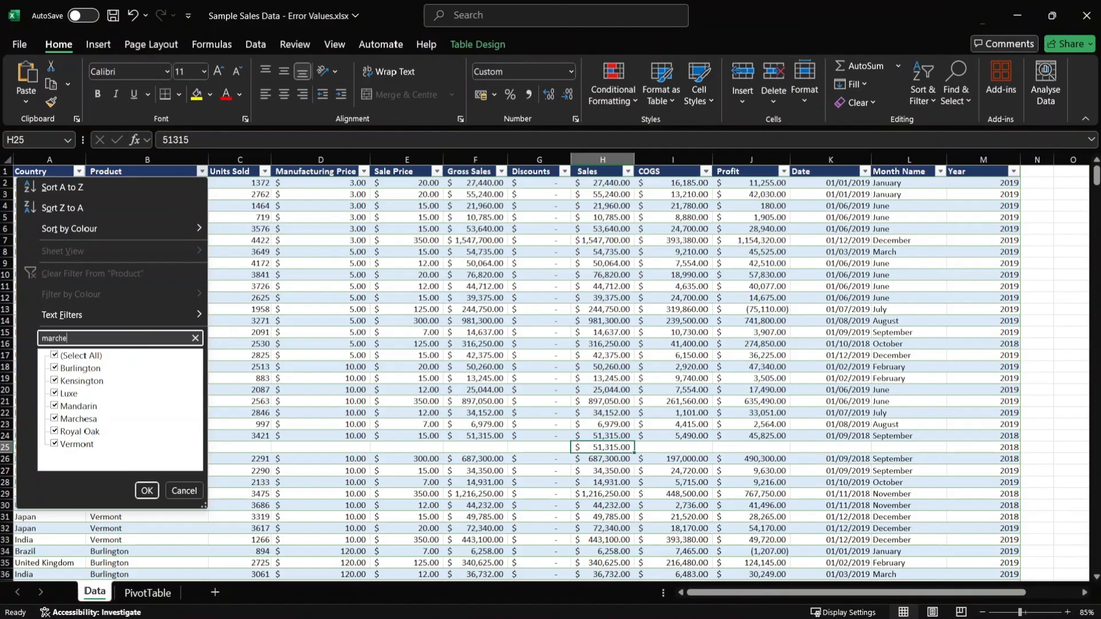
pyautogui.click(147, 491)
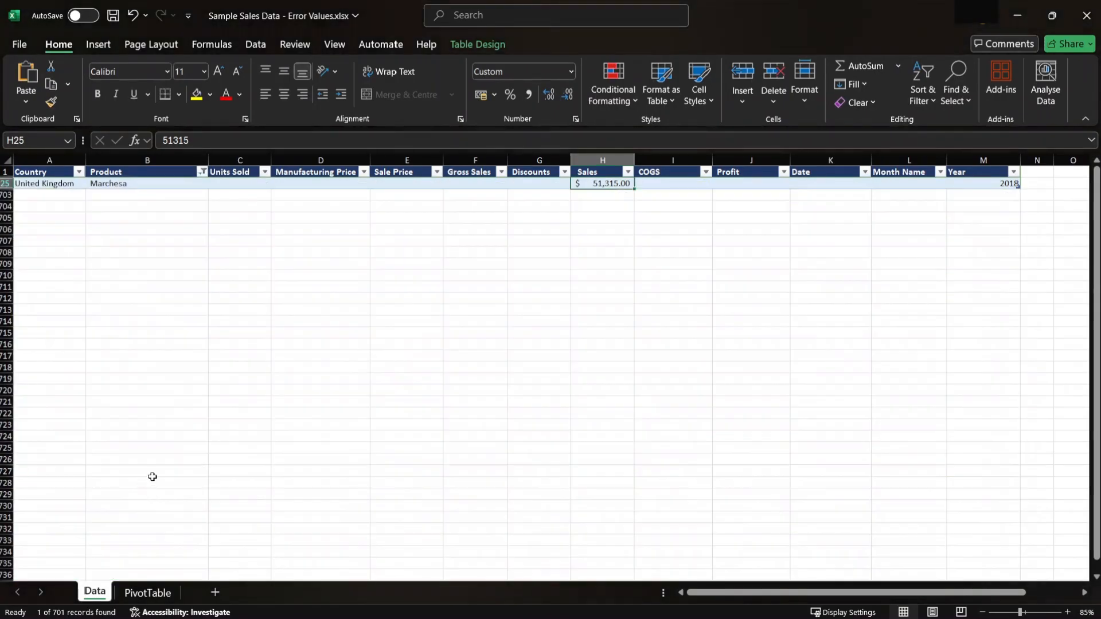
pyautogui.click(62, 189)
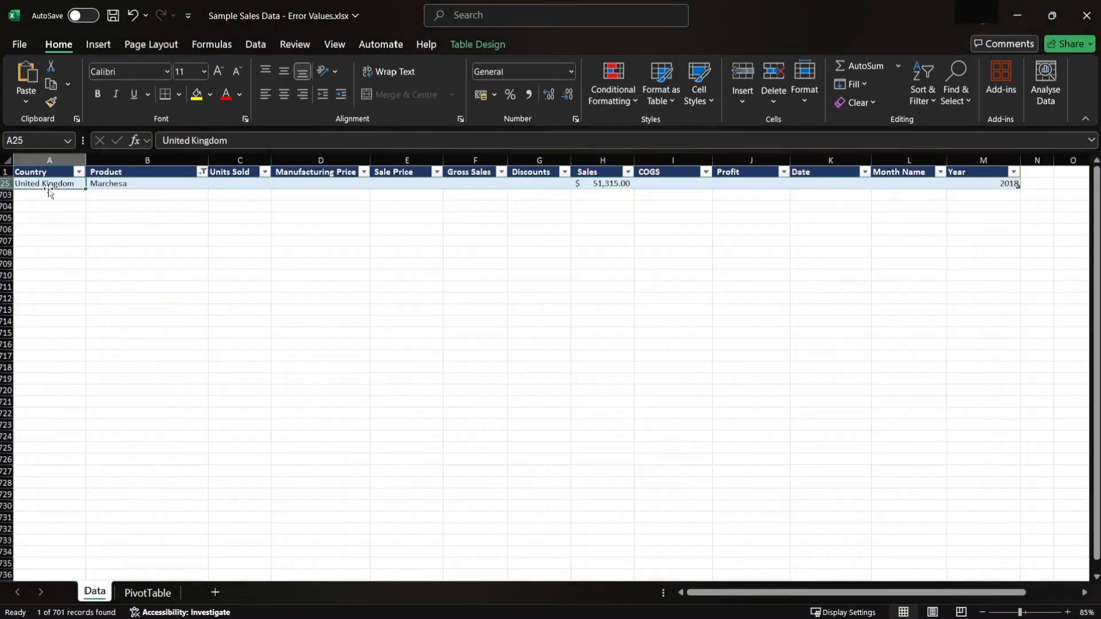
# - Return to the PivotTable sheet and review the United Kingdom values for 2018 and 2019
pyautogui.click(147, 592)
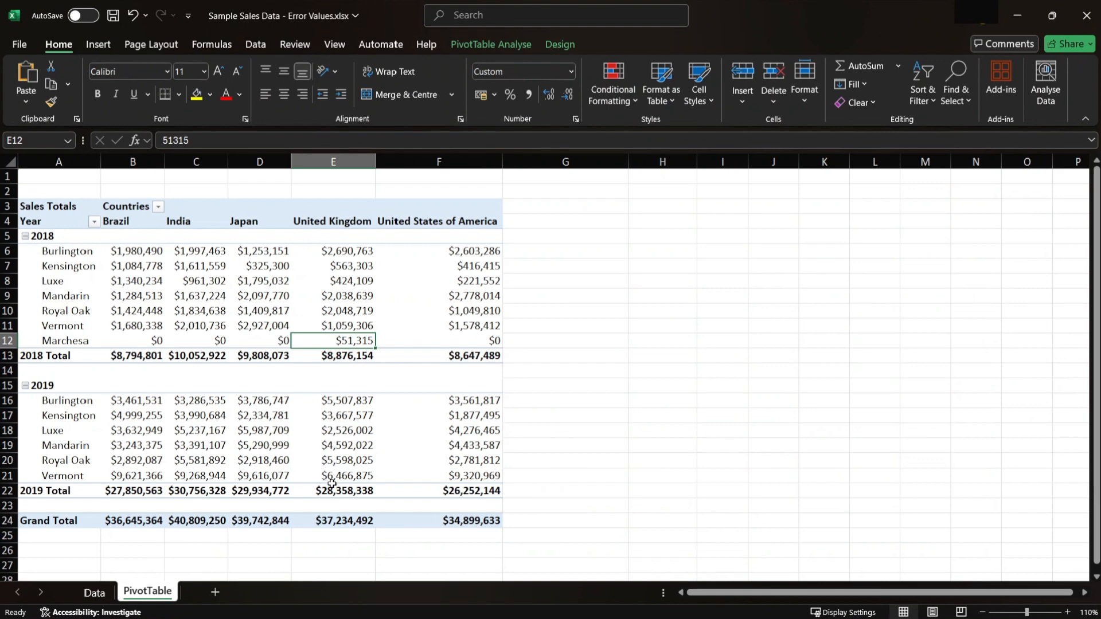
pyautogui.click(337, 460)
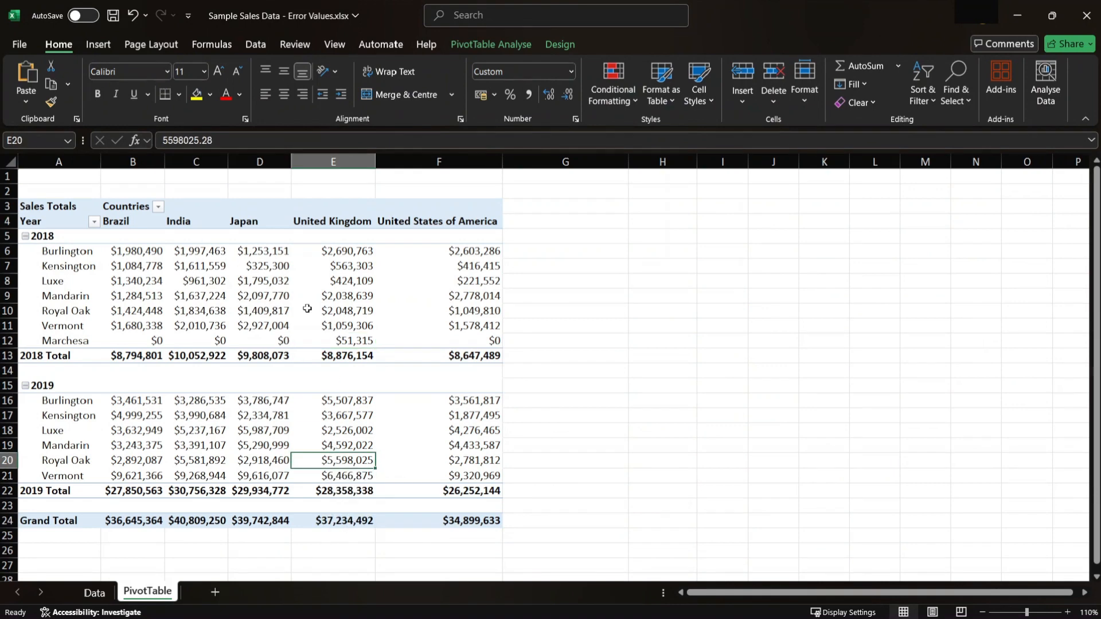
pyautogui.moveTo(307, 309)
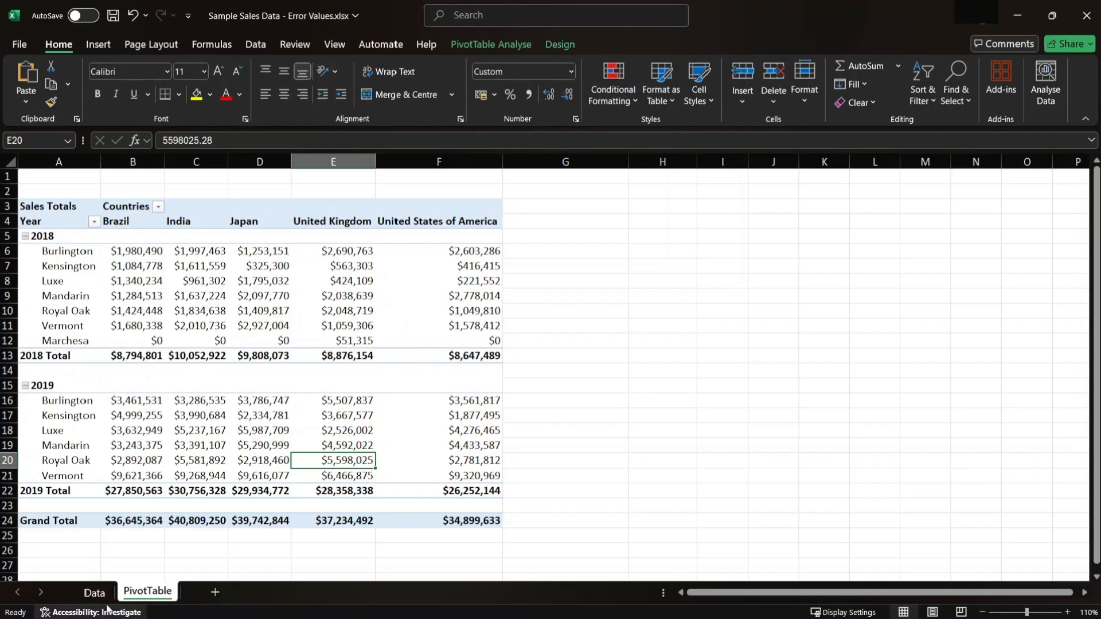
# - Unhide the Employee Info, Job Info, Department Info and Output sheets, and hide the Data and PivotTable sheets
pyautogui.keyDown('ctrl'); pyautogui.click(97, 594); pyautogui.keyUp('ctrl')
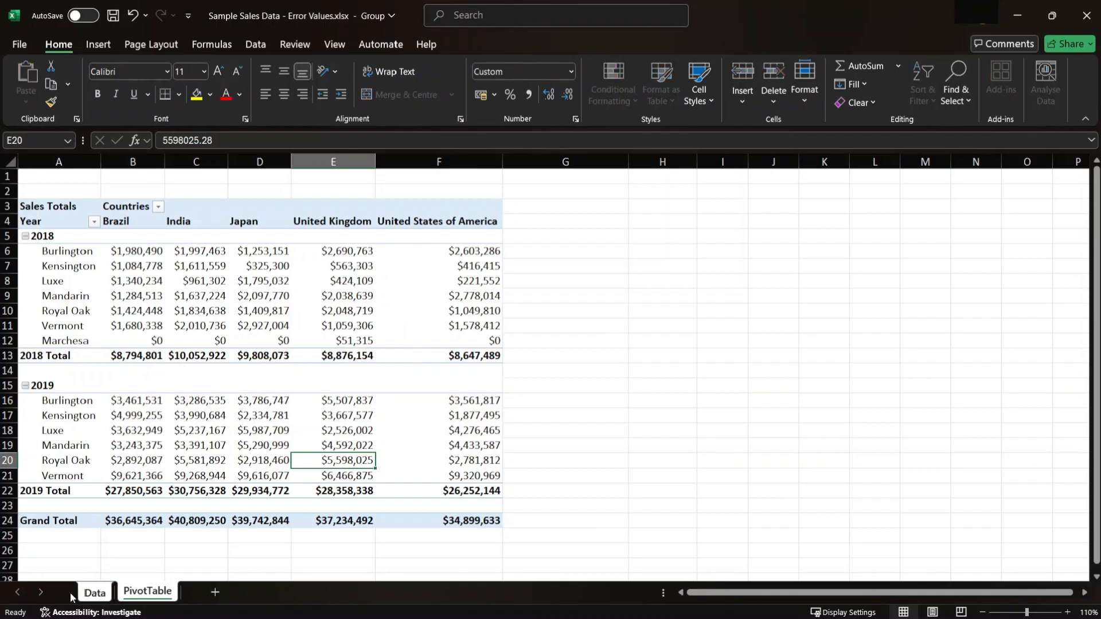
pyautogui.rightClick(80, 594)
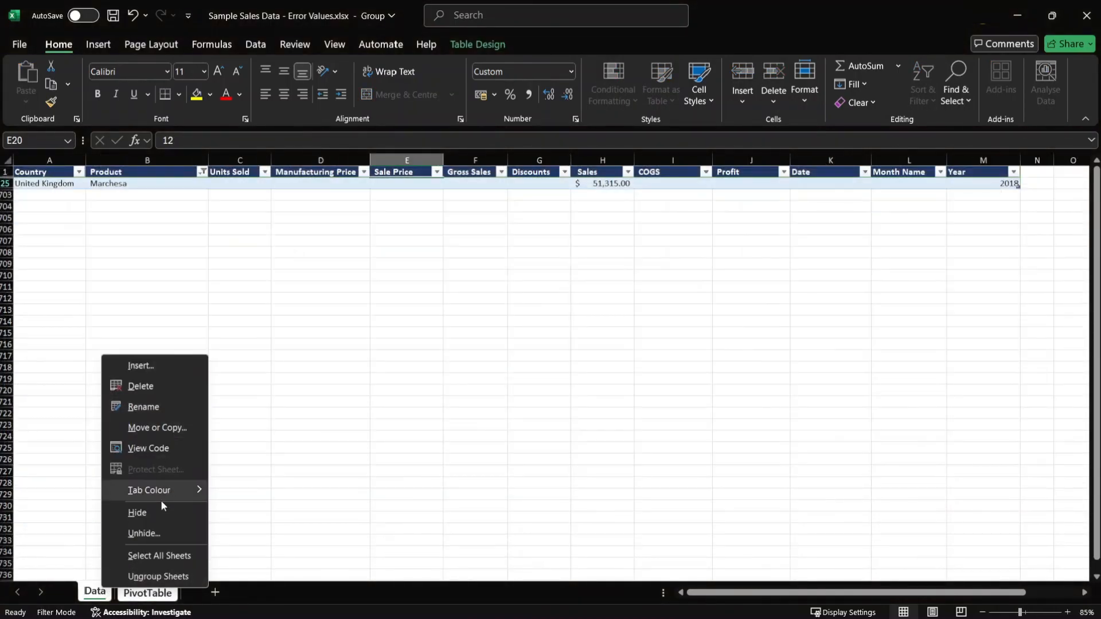
pyautogui.click(161, 535)
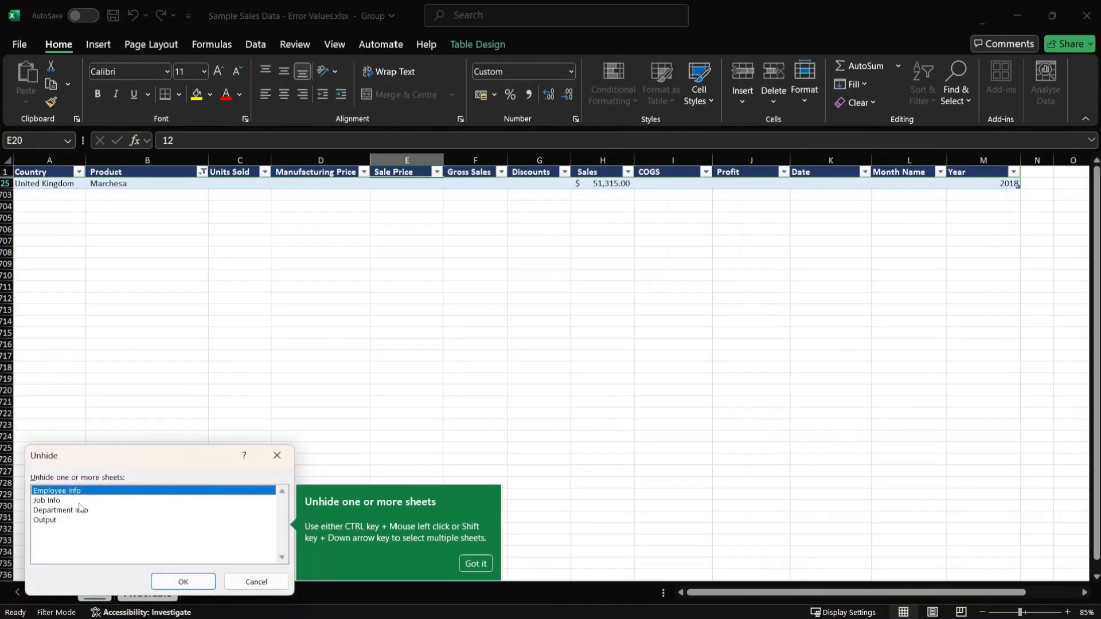
pyautogui.keyDown('shift'); pyautogui.click(83, 520); pyautogui.keyUp('shift')
pyautogui.click(183, 581)
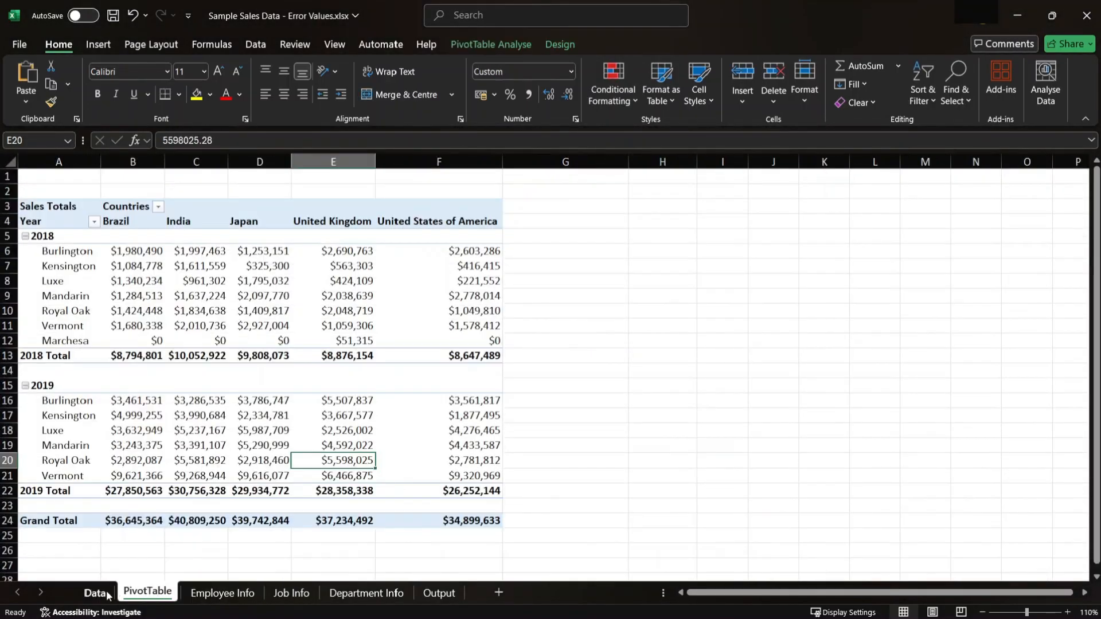
pyautogui.rightClick(103, 592)
pyautogui.click(141, 516)
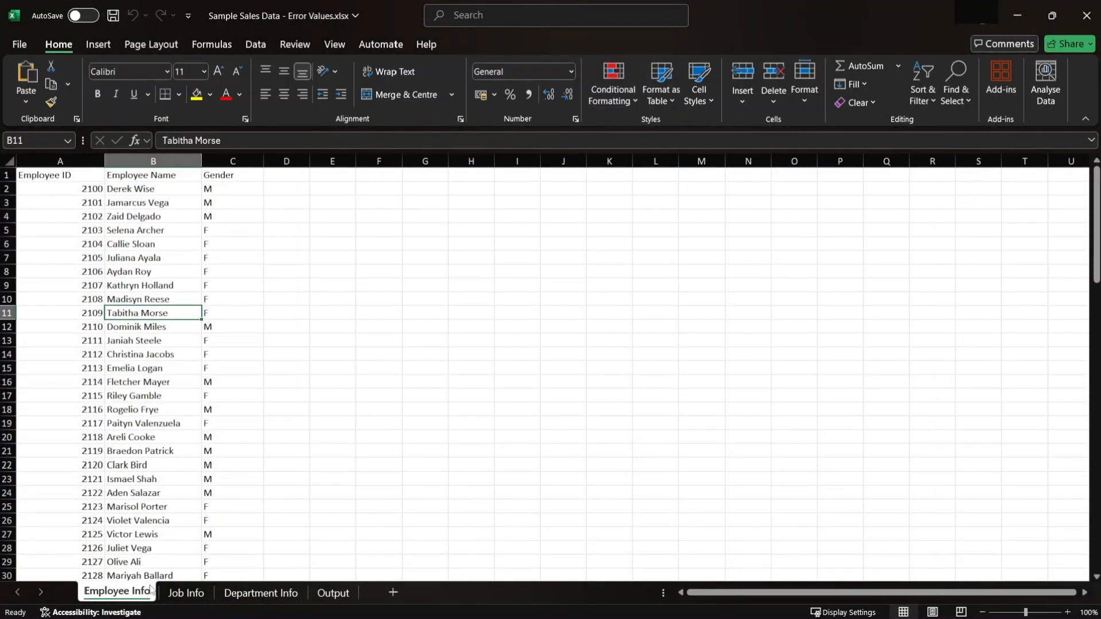
# - Examine the columns on the Employee Info, Job Info and Department Info sheets, and switch to the Output sheet
pyautogui.click(182, 594)
pyautogui.click(229, 595)
pyautogui.click(138, 596)
pyautogui.click(180, 599)
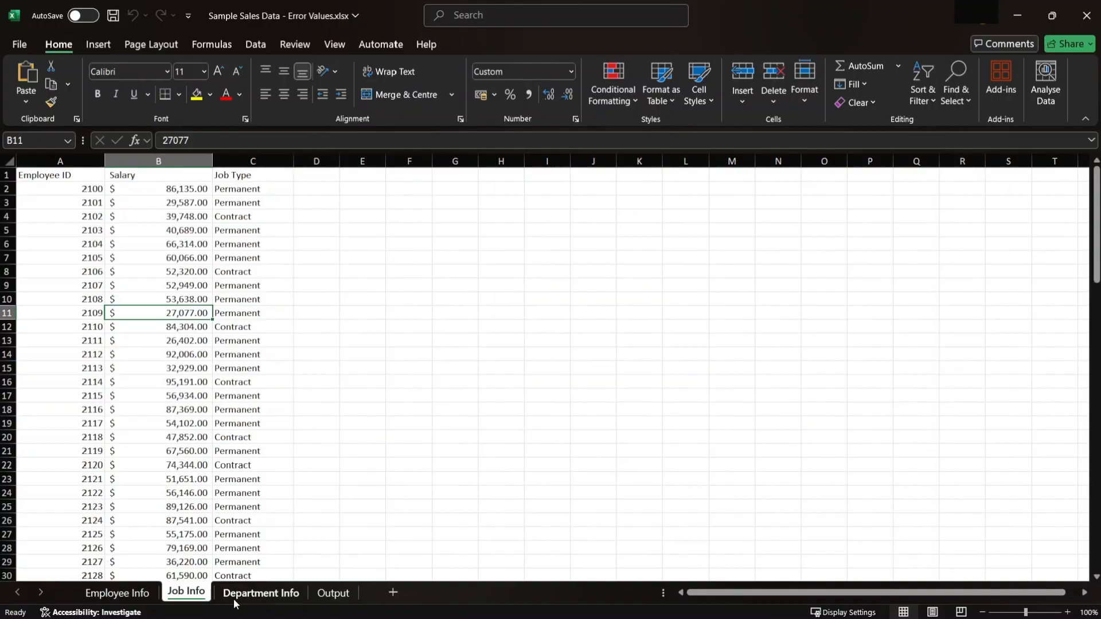
pyautogui.click(264, 600)
pyautogui.click(123, 596)
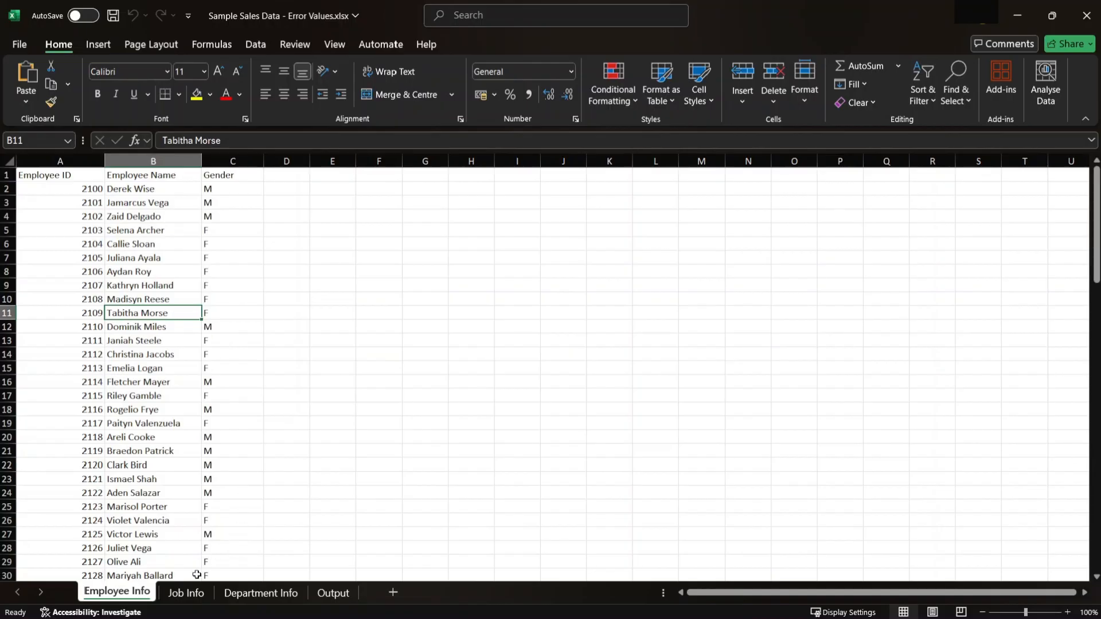
pyautogui.click(189, 593)
pyautogui.click(245, 594)
pyautogui.click(177, 593)
pyautogui.click(118, 593)
pyautogui.click(327, 601)
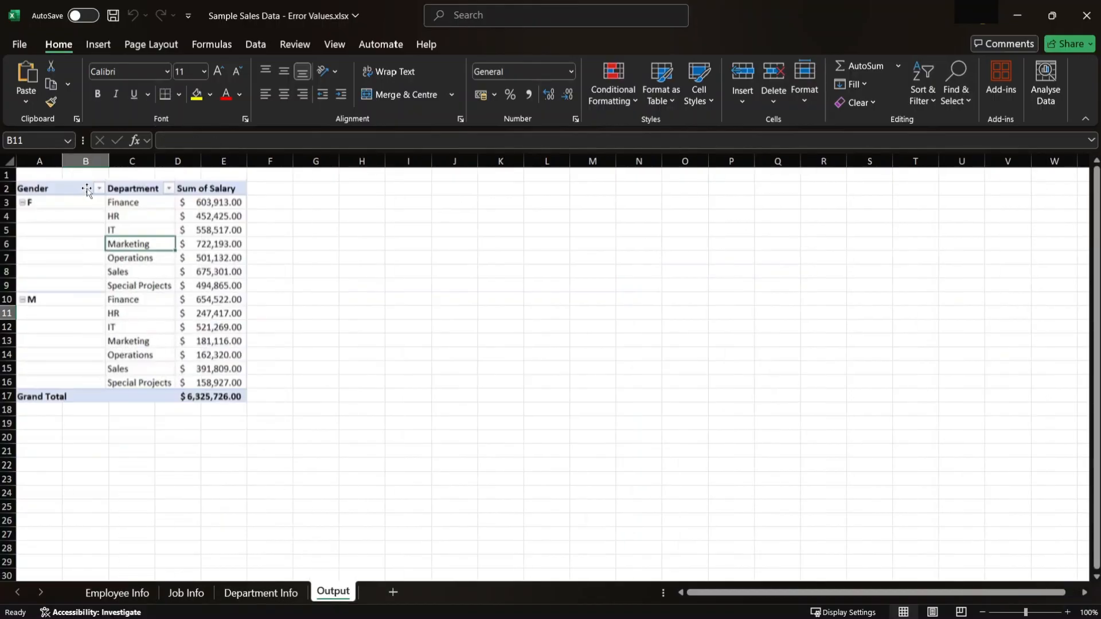